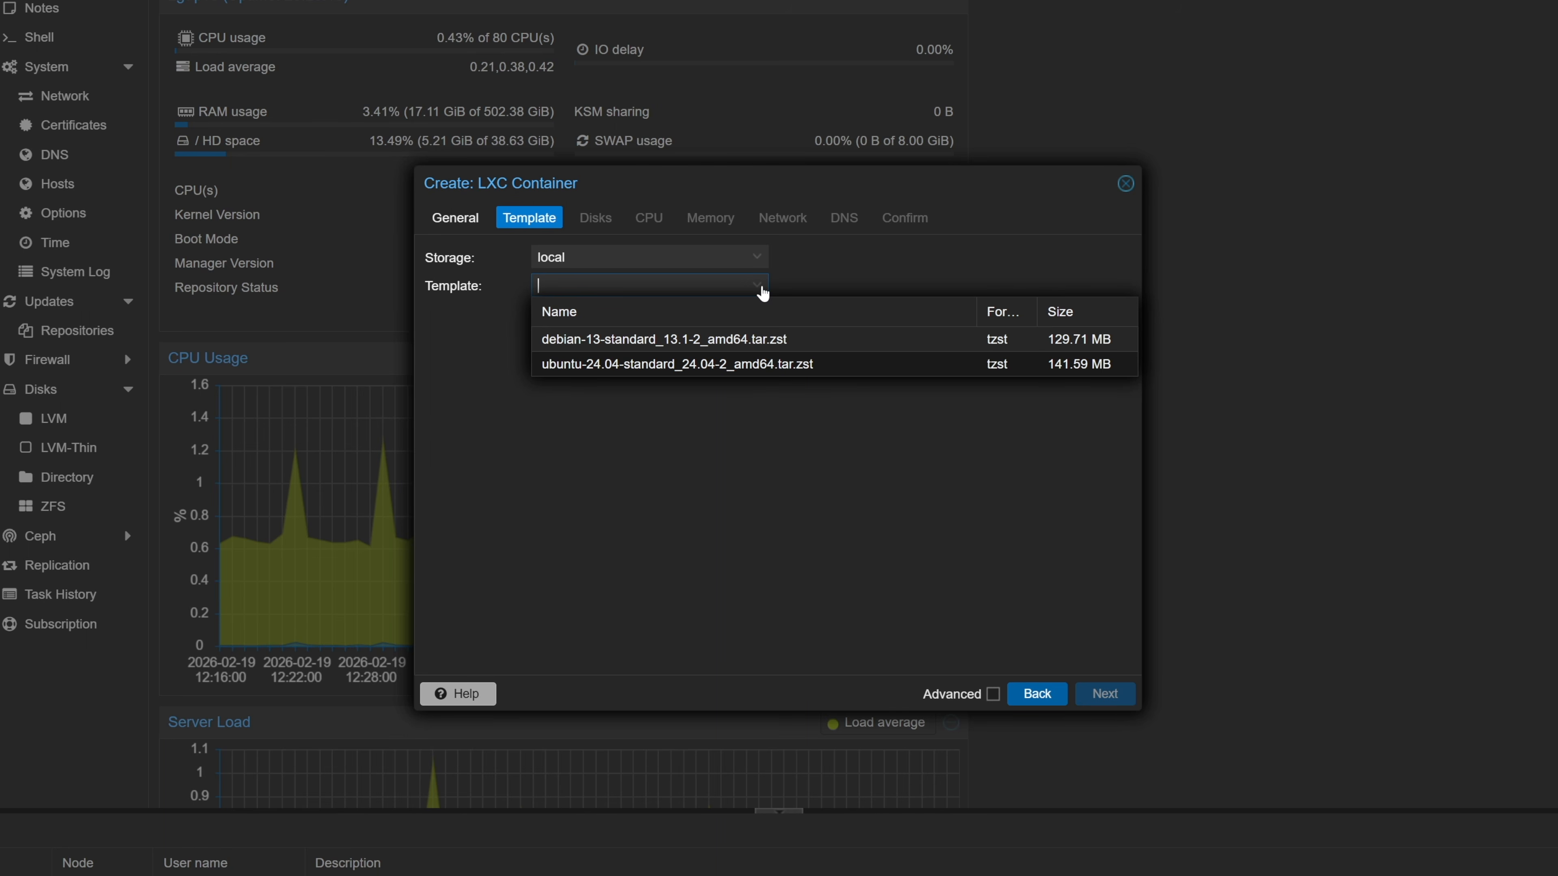
- Choose the ubuntu-24.04 template and enlarge the root disk from 8 to 16 GiB
{"action": "left_click", "coordinate": [823, 366]}
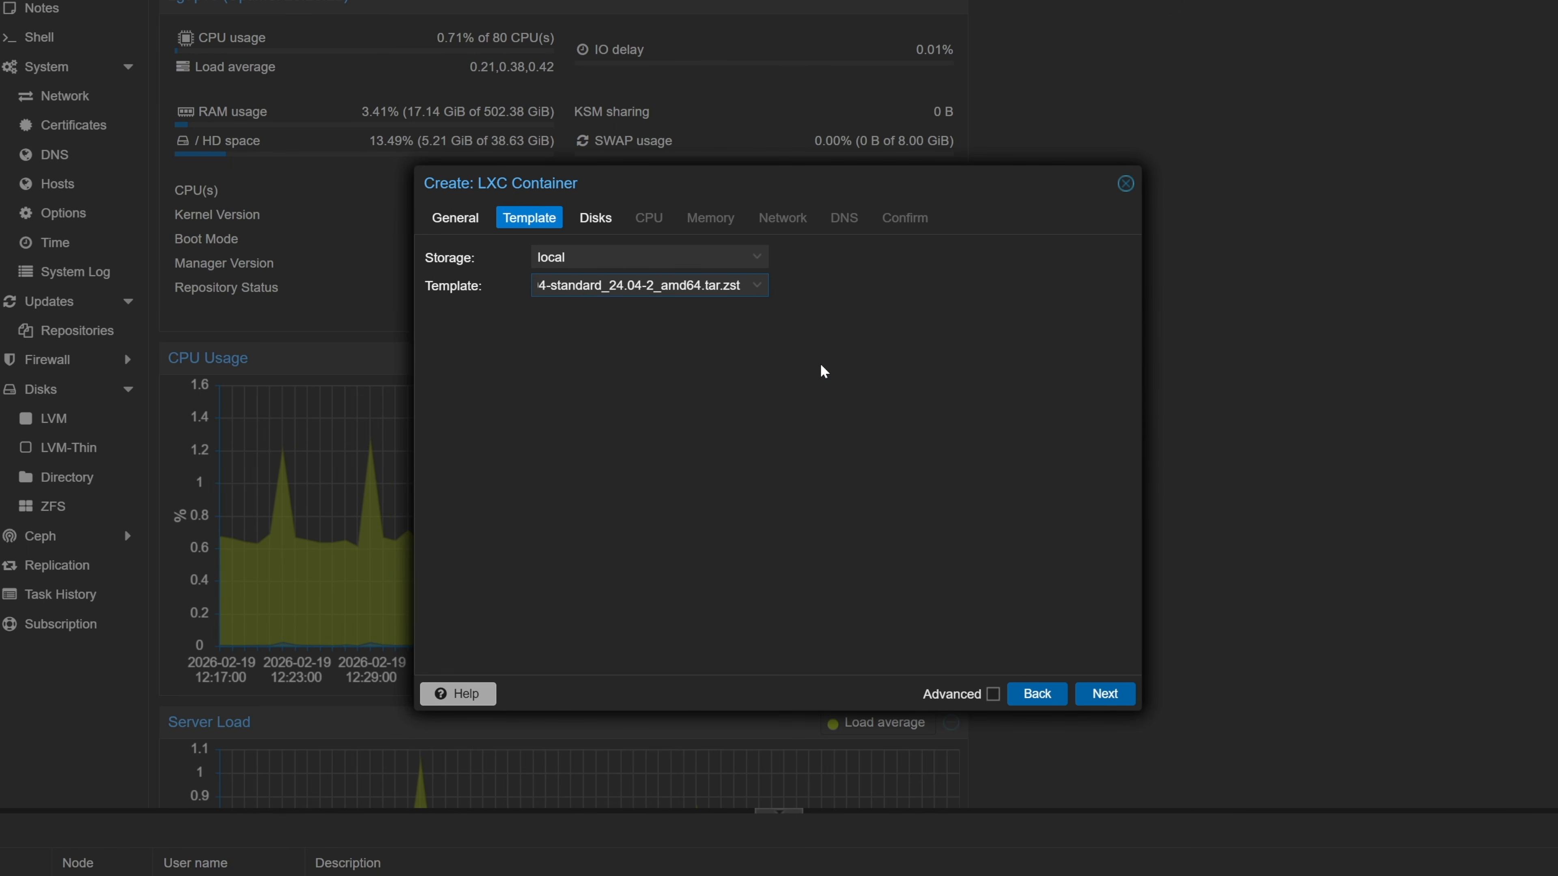
{"action": "left_click", "coordinate": [1104, 693]}
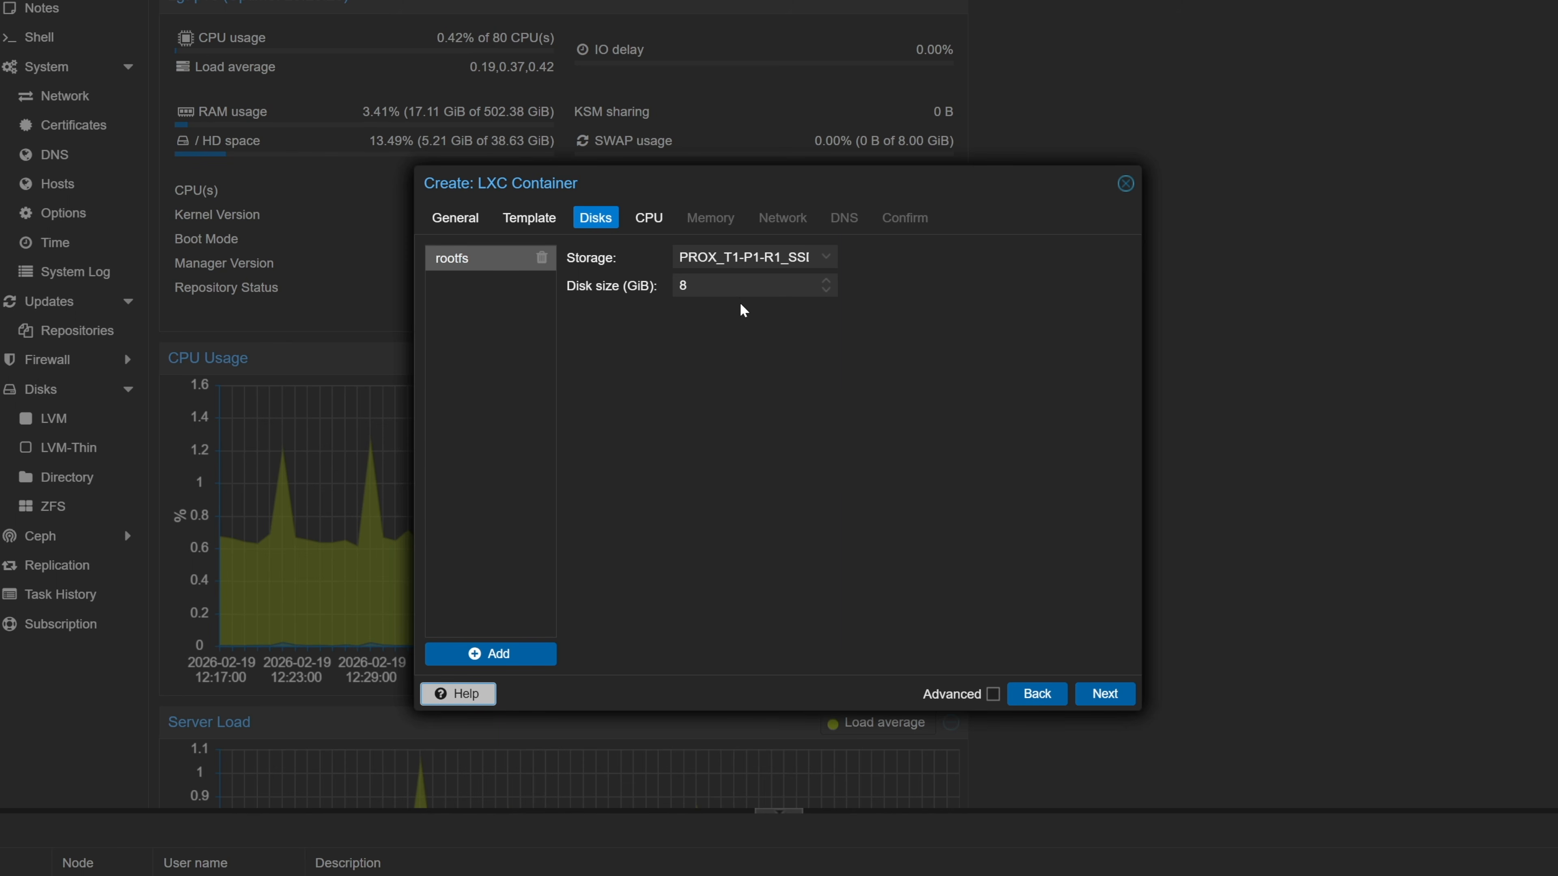
{"action": "left_click", "coordinate": [741, 287]}
{"action": "key", "text": "BackSpace"}
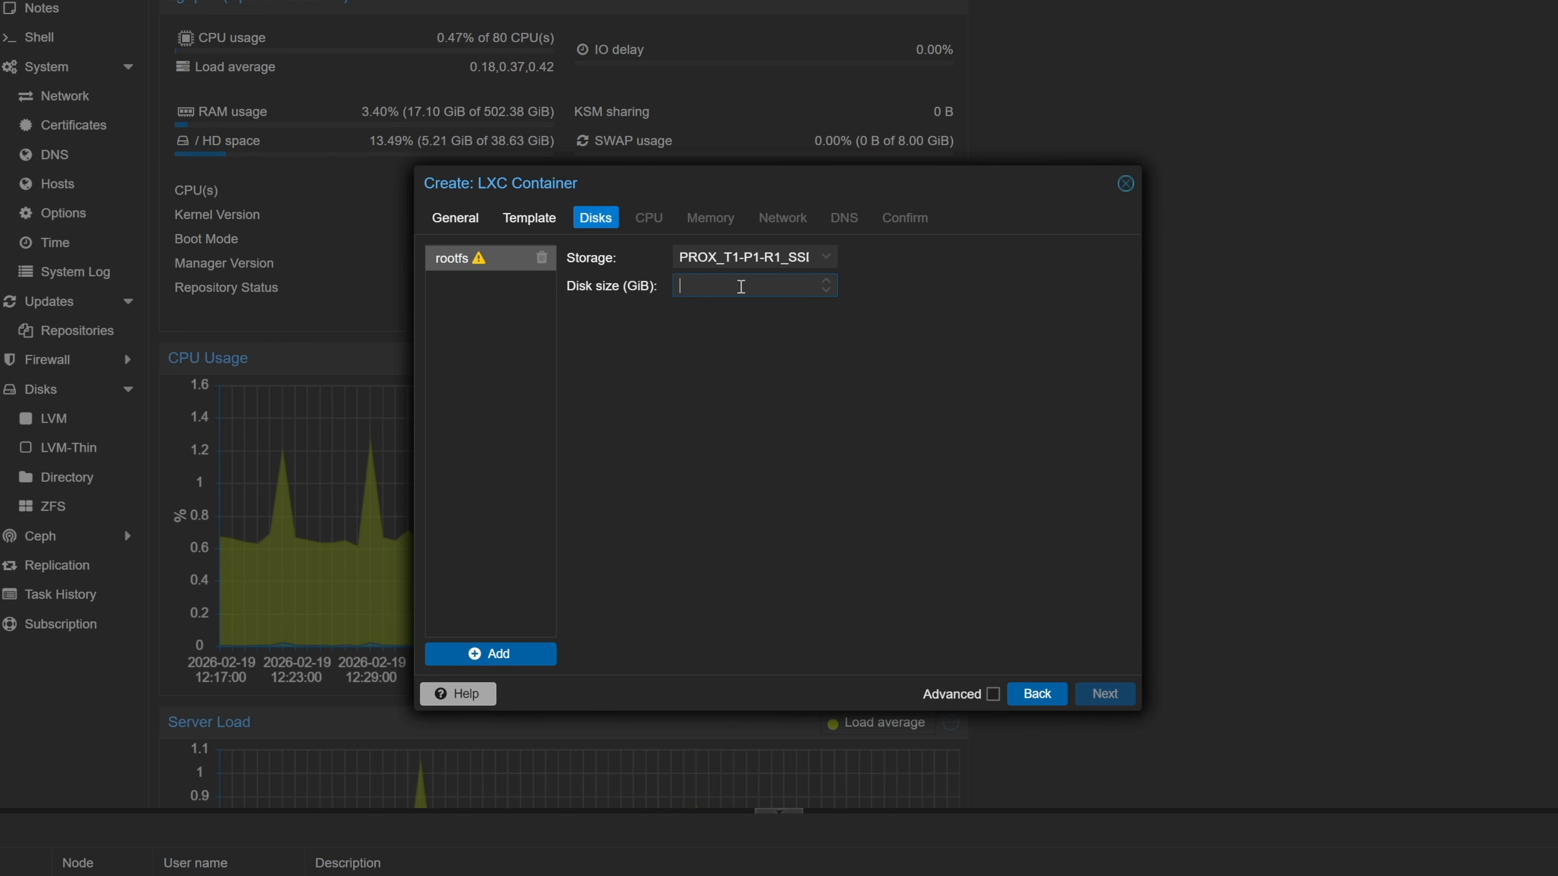
{"action": "type", "text": "16"}
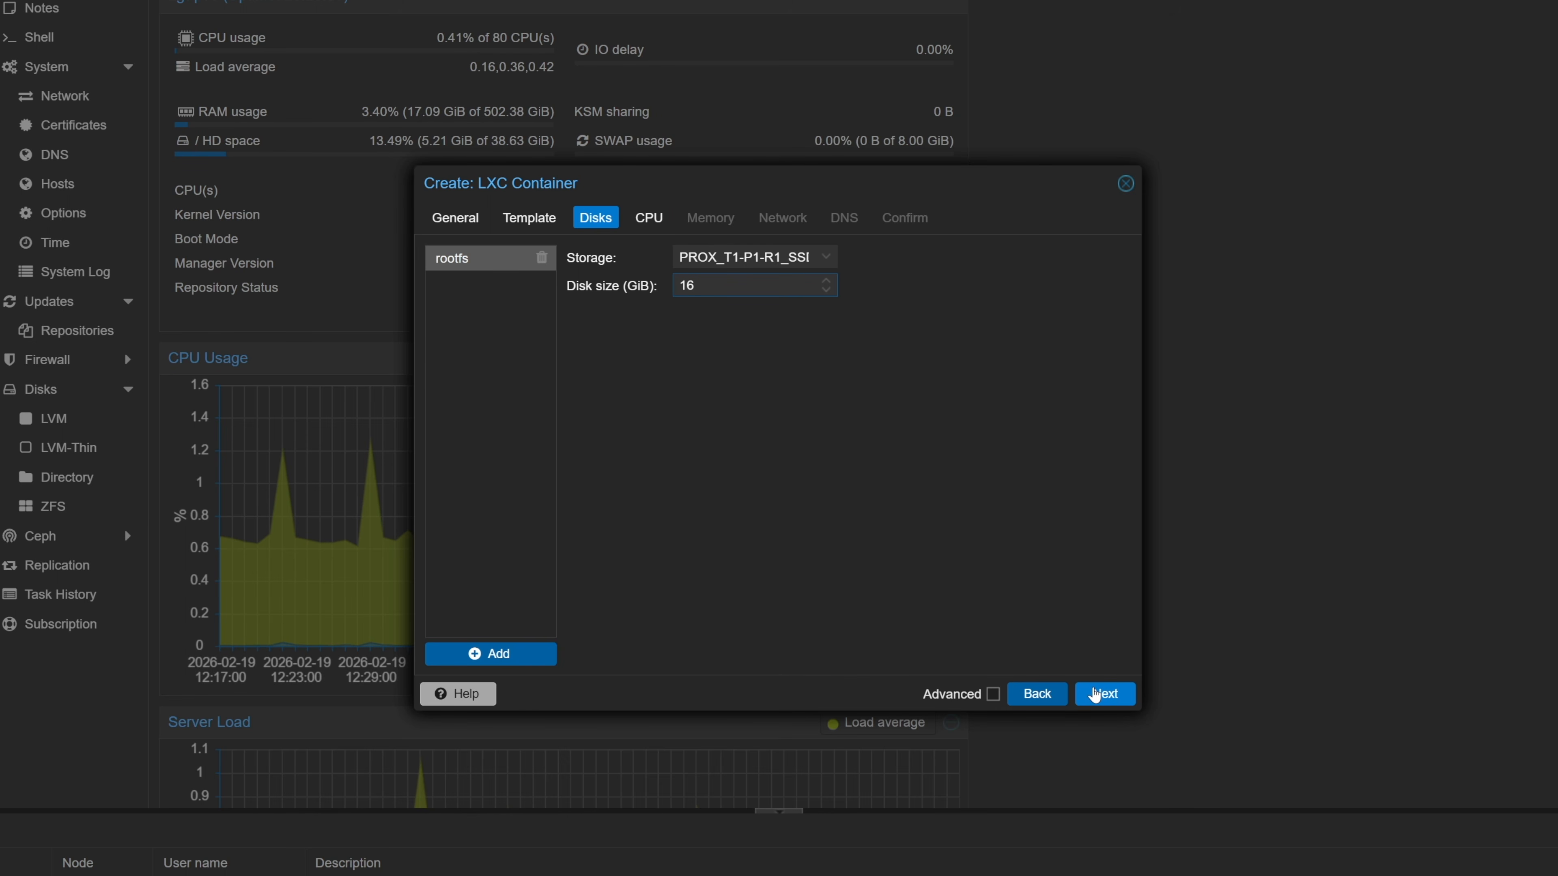
{"action": "left_click", "coordinate": [1095, 695]}
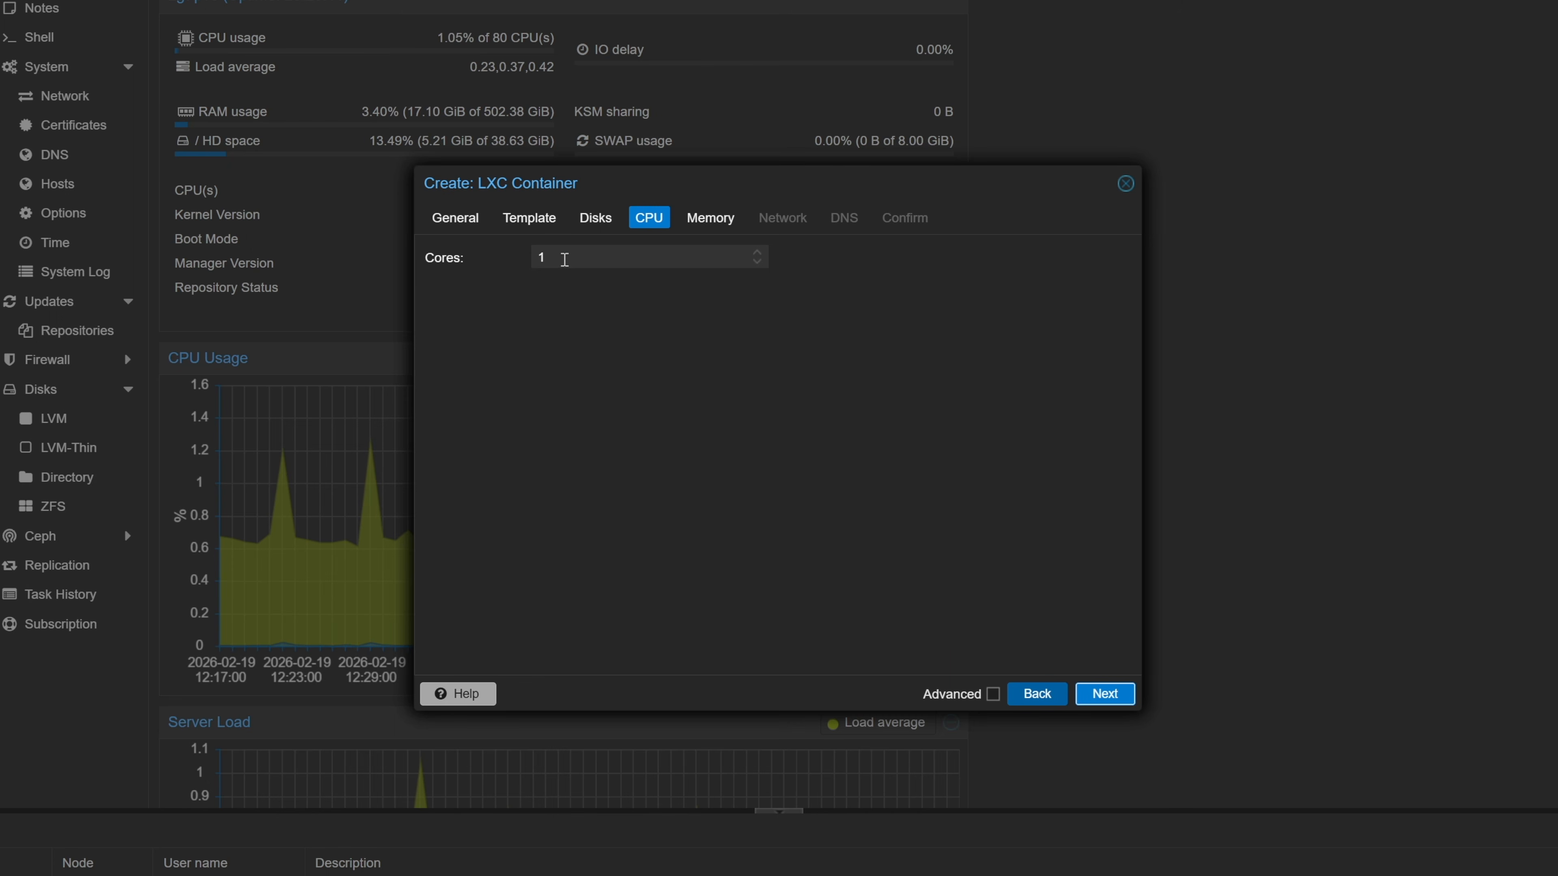
- Give the container 4 CPU cores and 4096 MiB of memory
{"action": "left_click_drag", "start_coordinate": [565, 260], "coordinate": [518, 252]}
{"action": "type", "text": "4"}
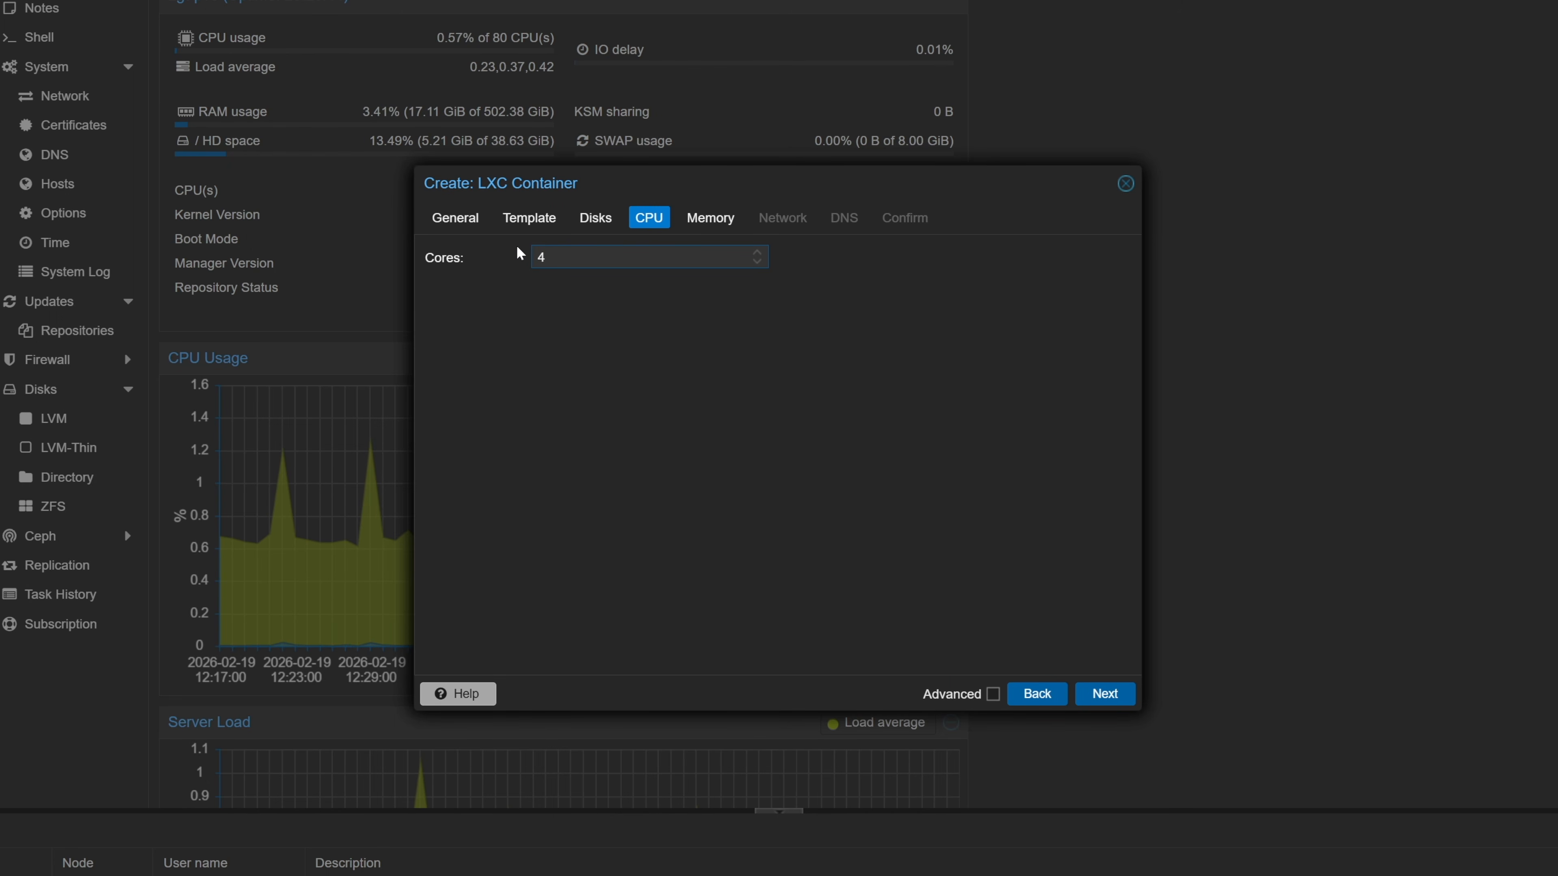
{"action": "left_click", "coordinate": [1121, 694]}
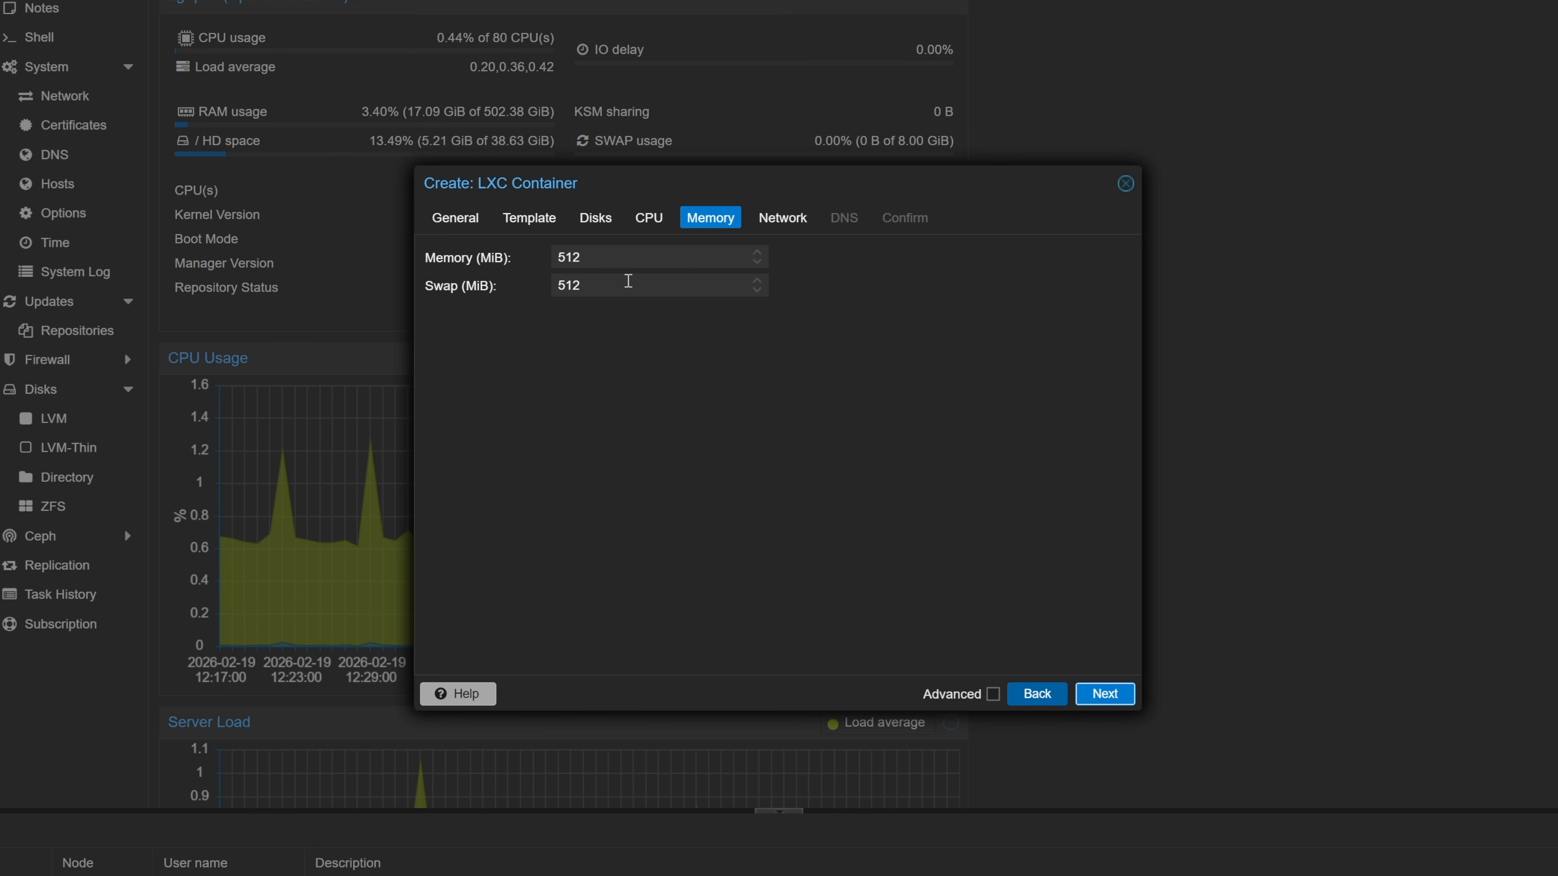
{"action": "double_click", "coordinate": [625, 256]}
{"action": "type", "text": "4096"}
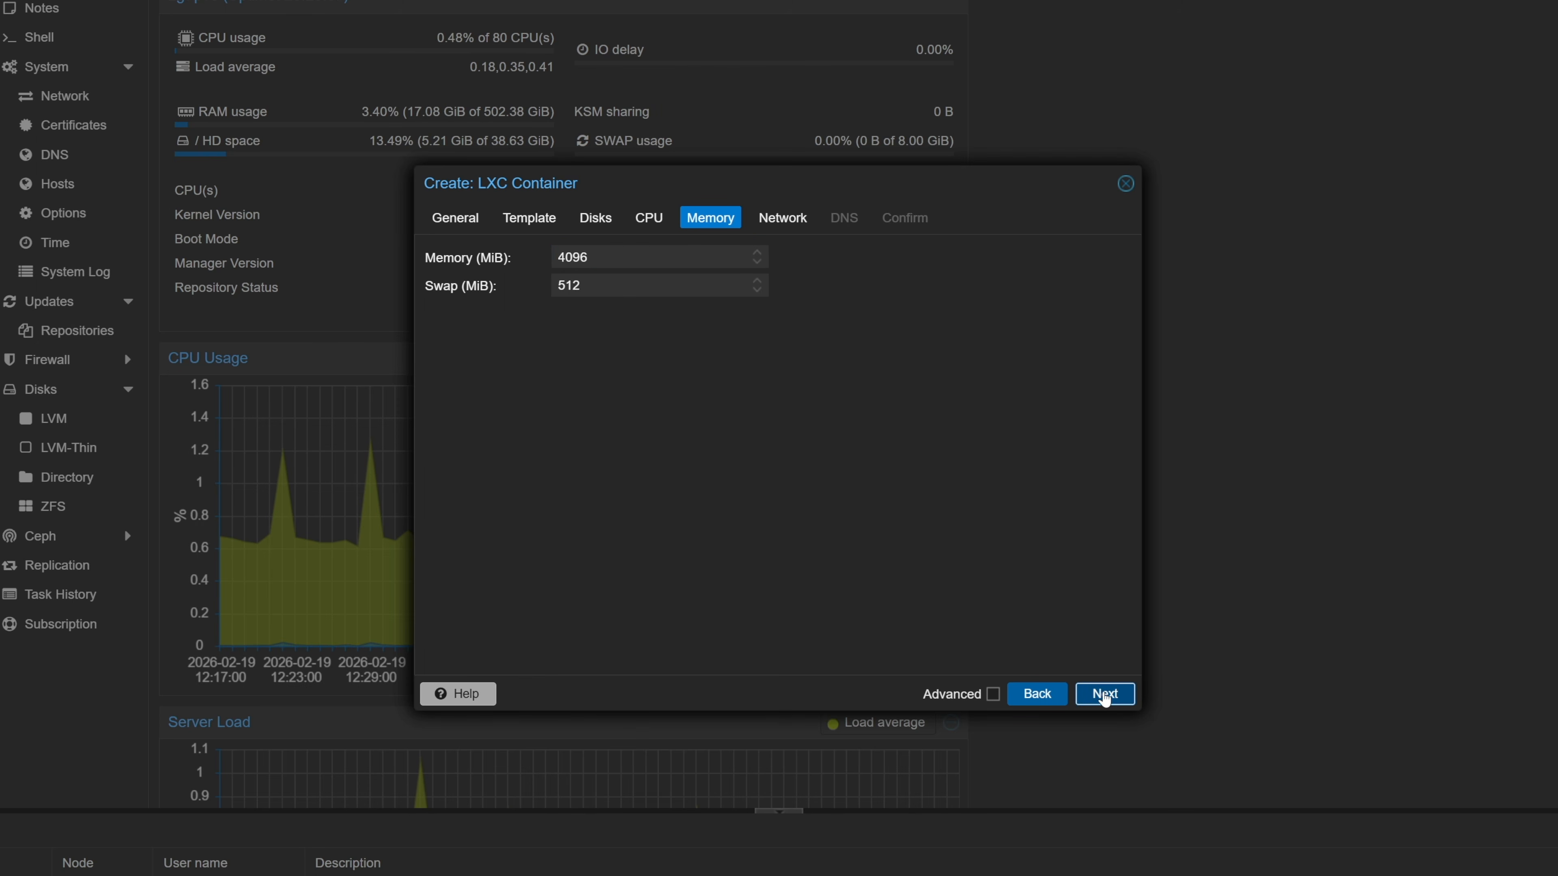
{"action": "left_click", "coordinate": [1103, 694]}
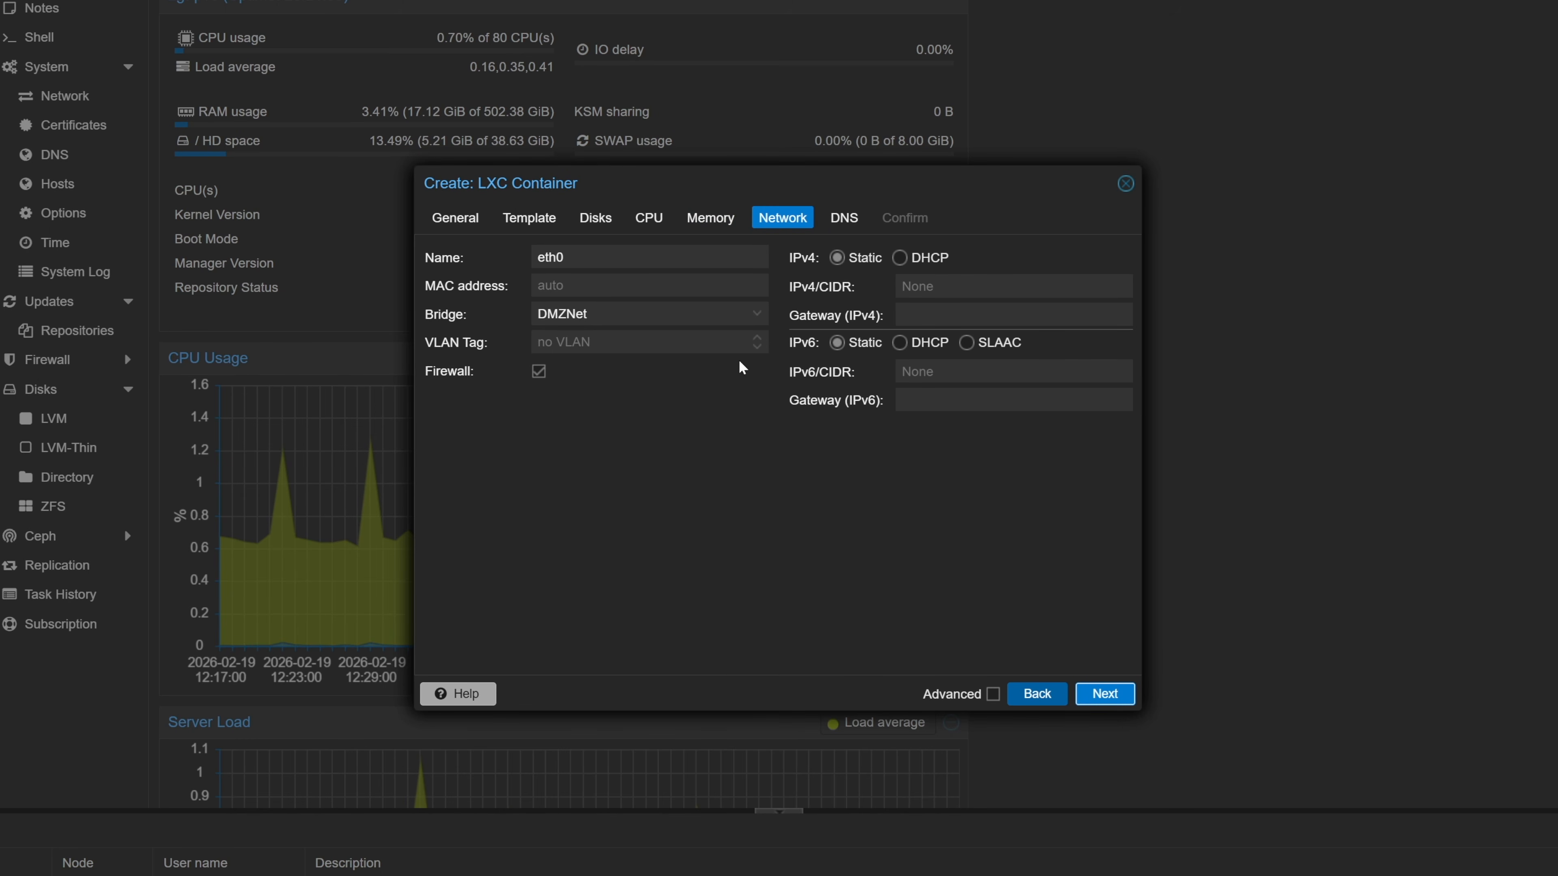
- Put eth0 on bridge SRVNet with static IP 172.24.1.13/24 and gateway 172.24.1.1
{"action": "left_click", "coordinate": [698, 318]}
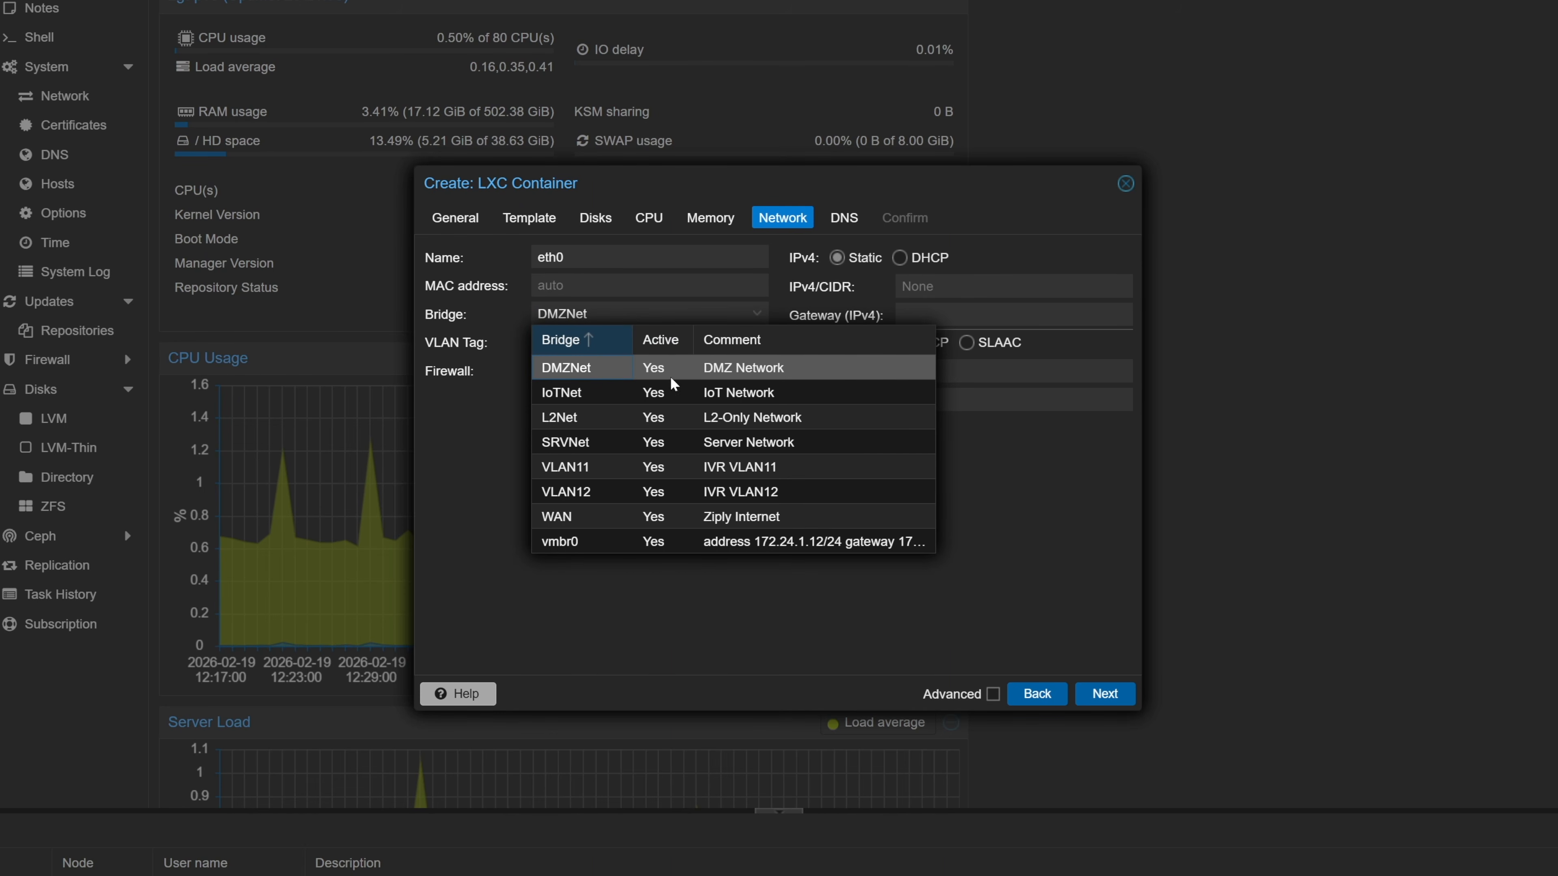
{"action": "left_click", "coordinate": [653, 442]}
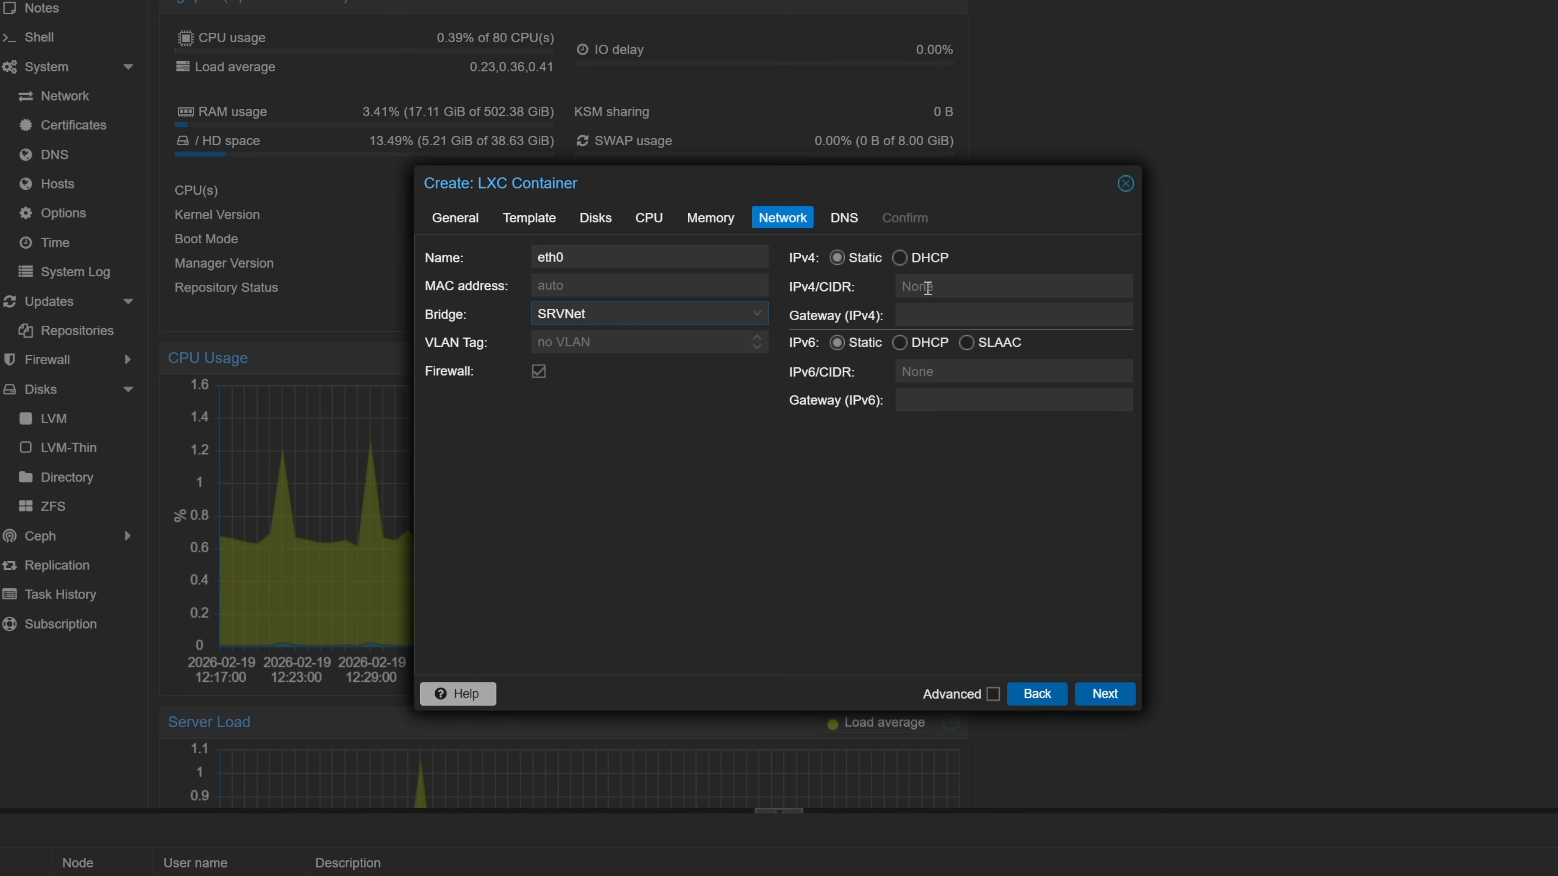
{"action": "left_click", "coordinate": [928, 288]}
{"action": "type", "text": "172."}
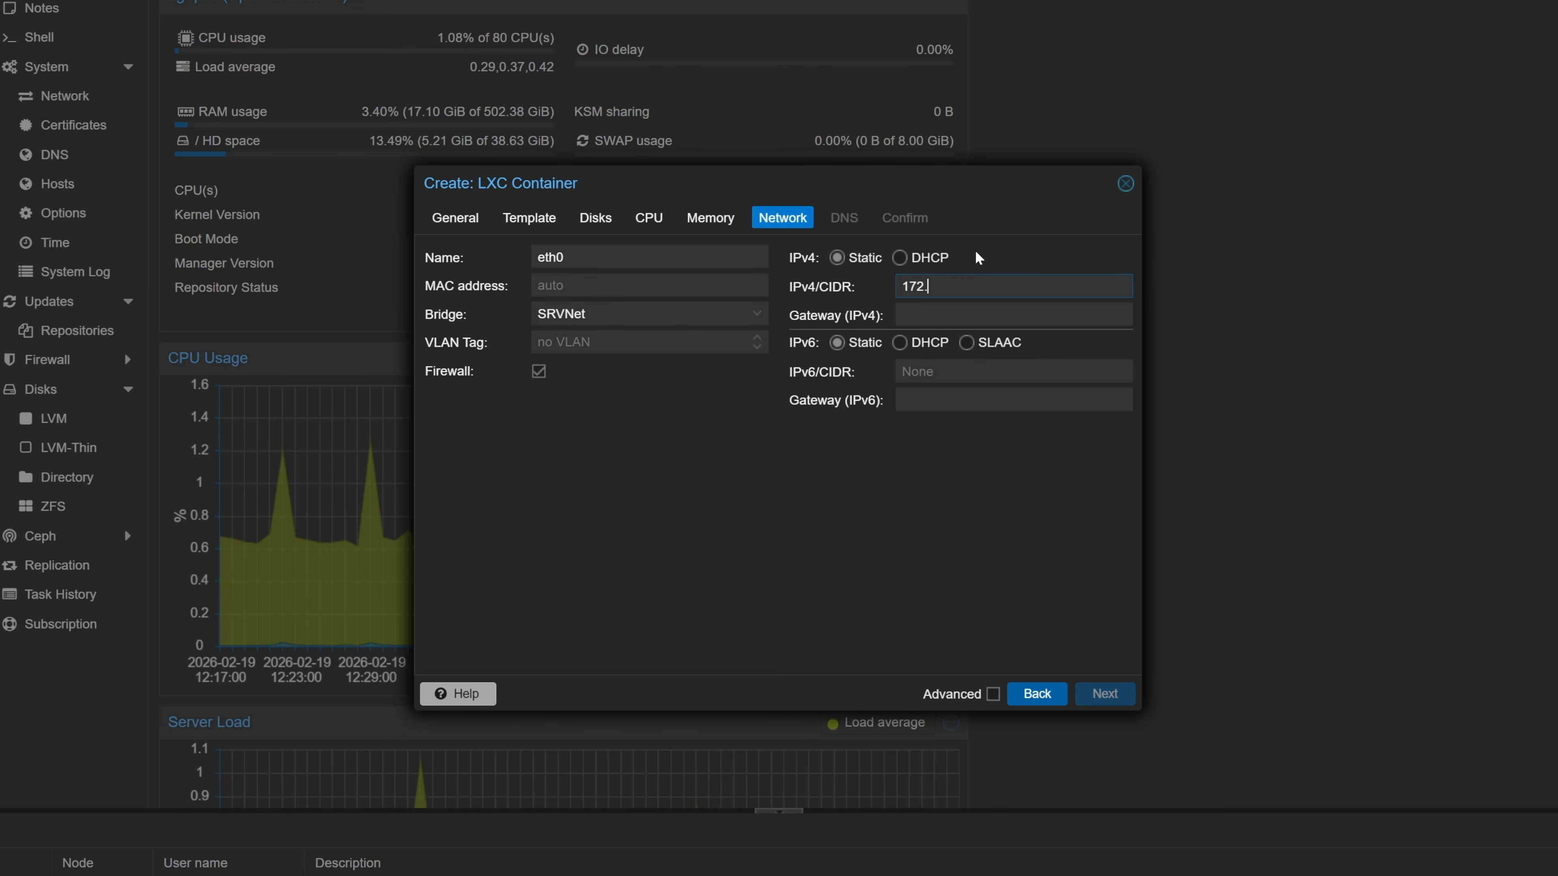
{"action": "type", "text": "24.1.13/24"}
{"action": "left_click", "coordinate": [999, 311]}
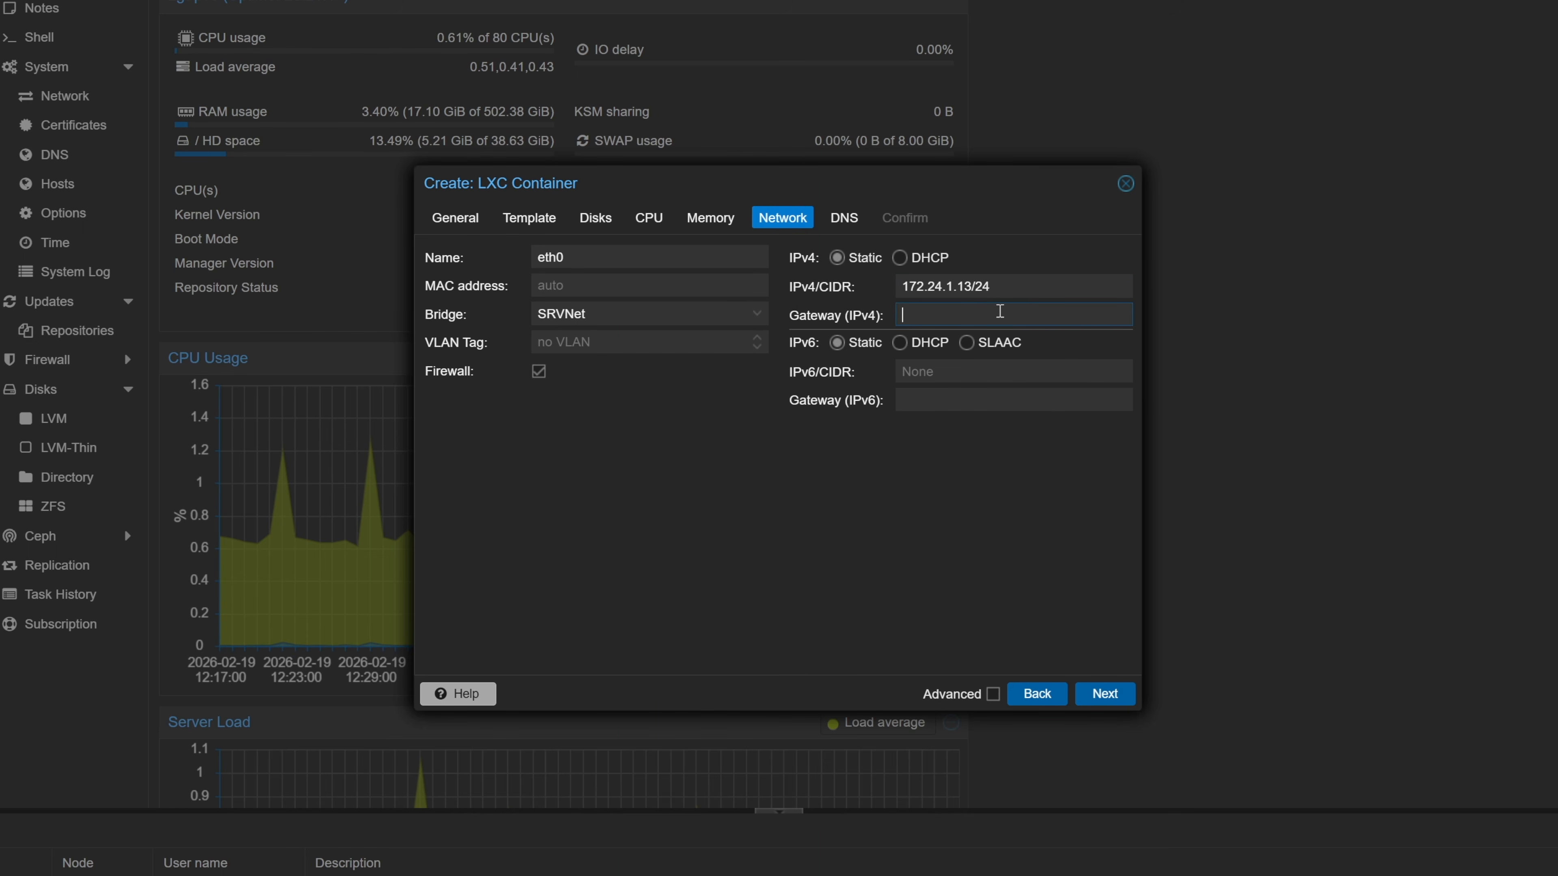
{"action": "type", "text": "172.24.1.1"}
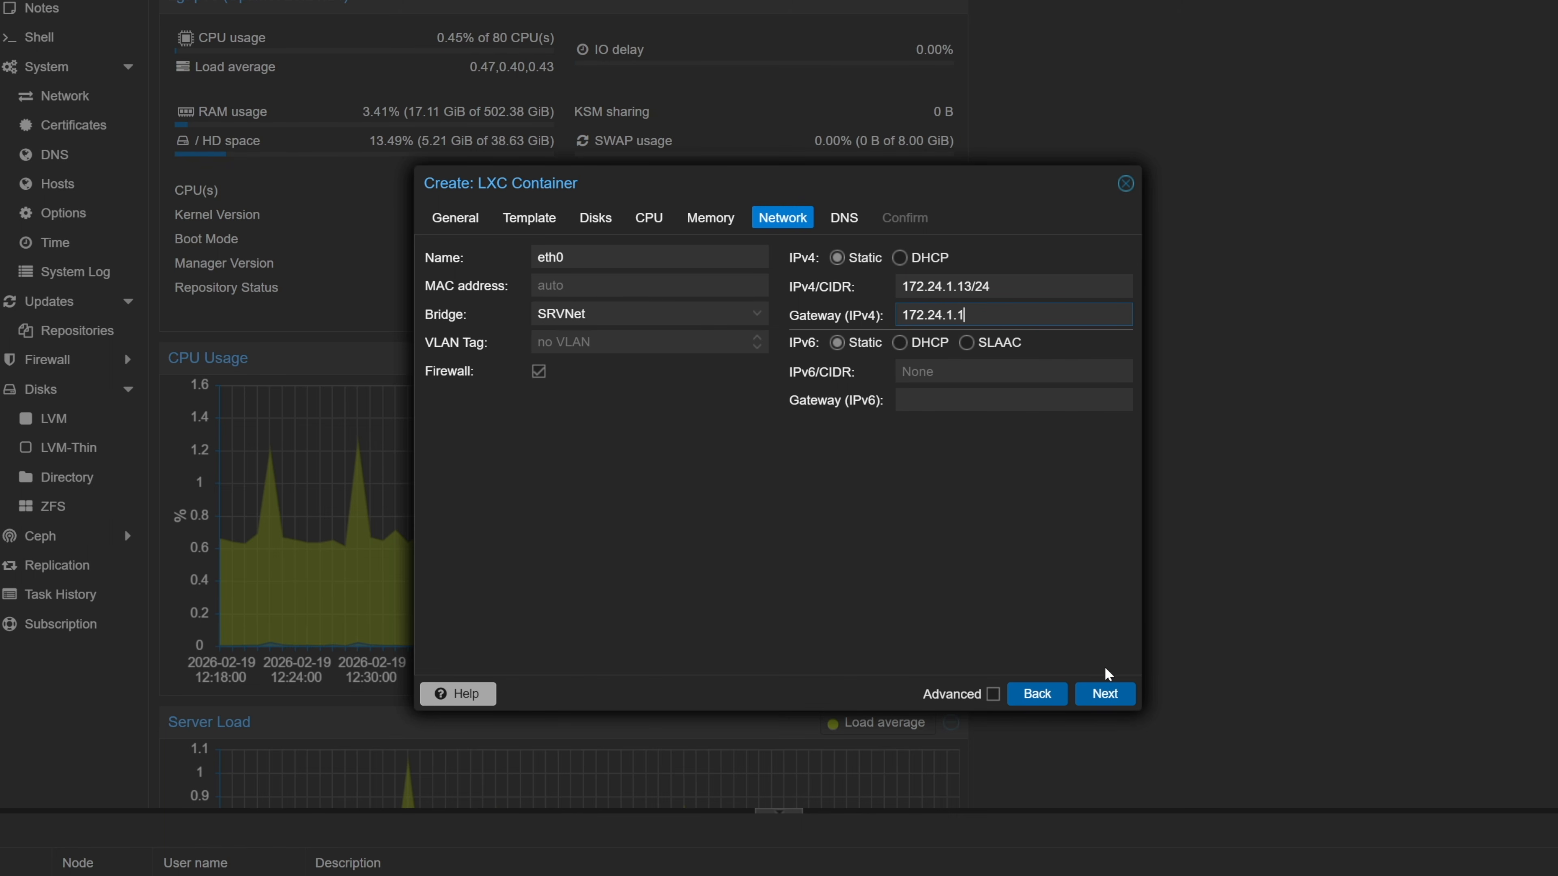
{"action": "left_click", "coordinate": [1106, 692]}
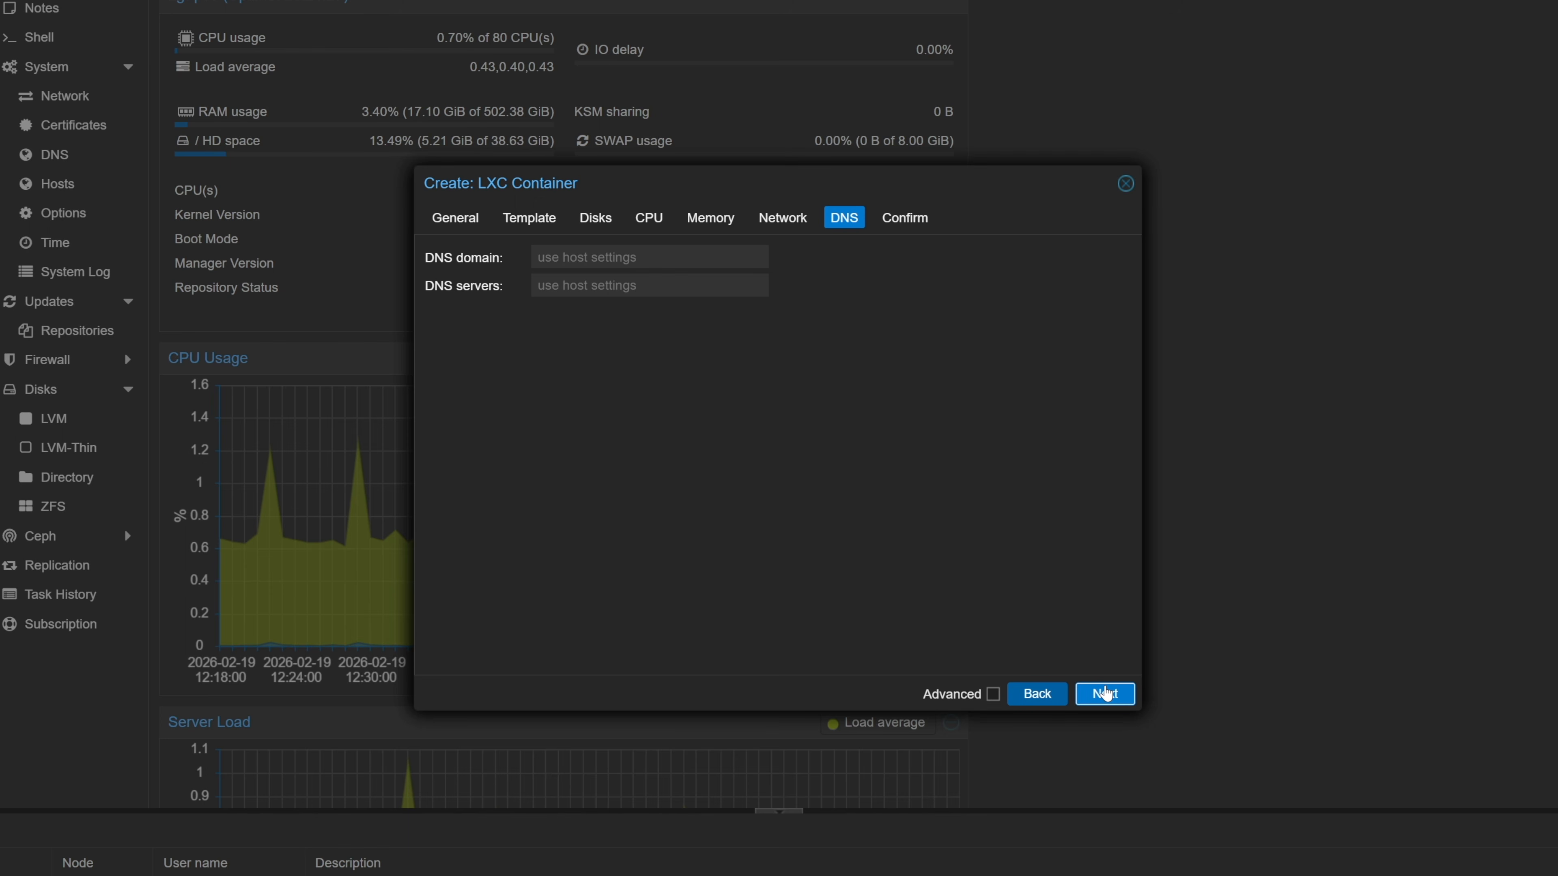
- Keep default DNS, enable Start after created, and finish creating container 100
{"action": "left_click", "coordinate": [1105, 693]}
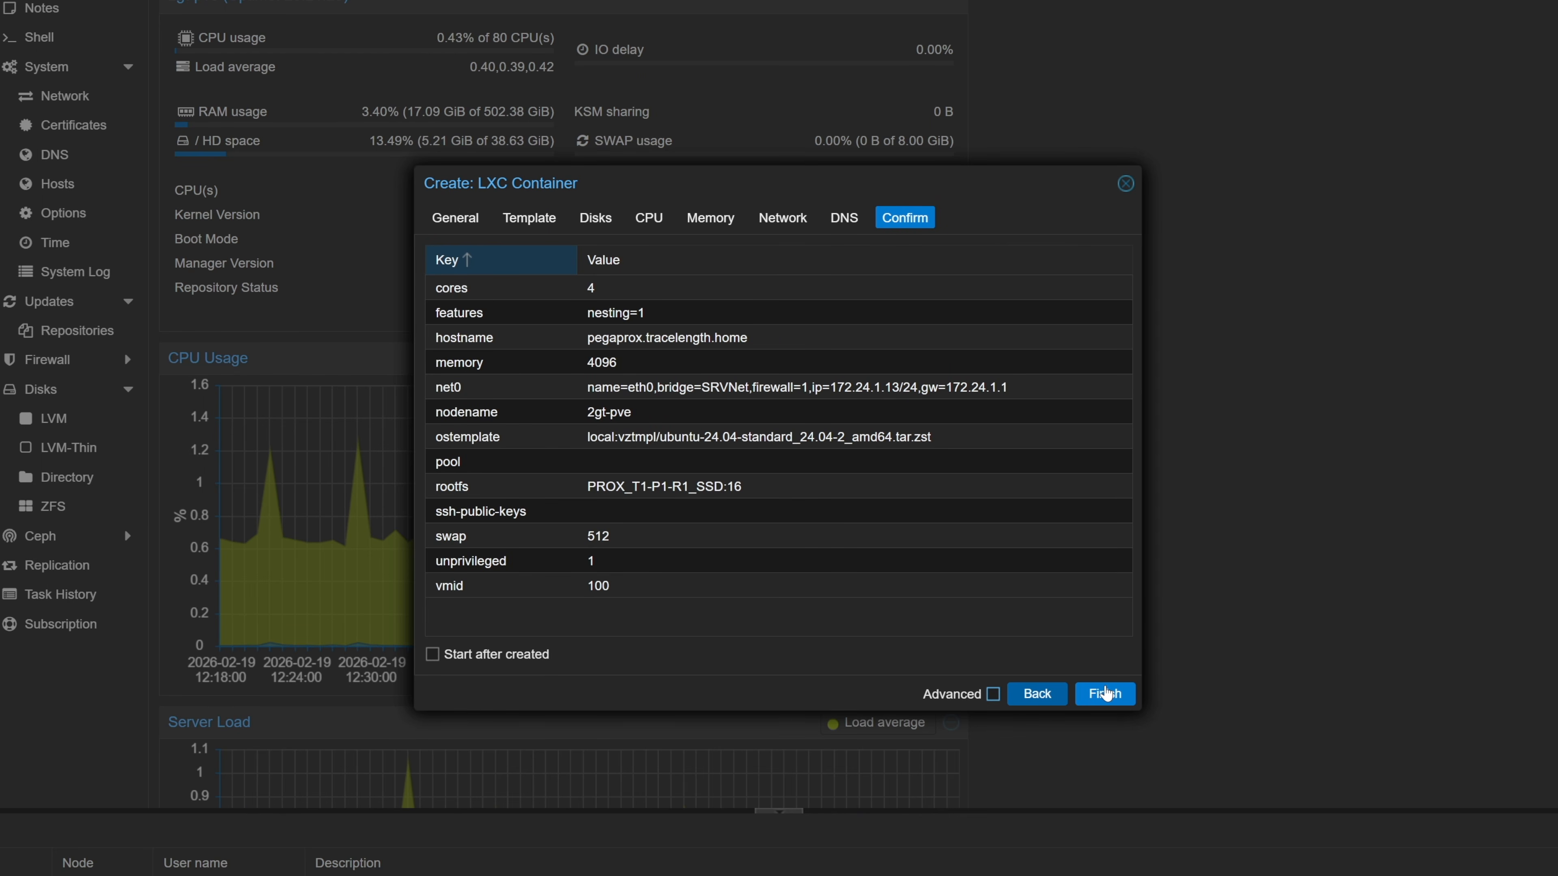
{"action": "left_click", "coordinate": [491, 658]}
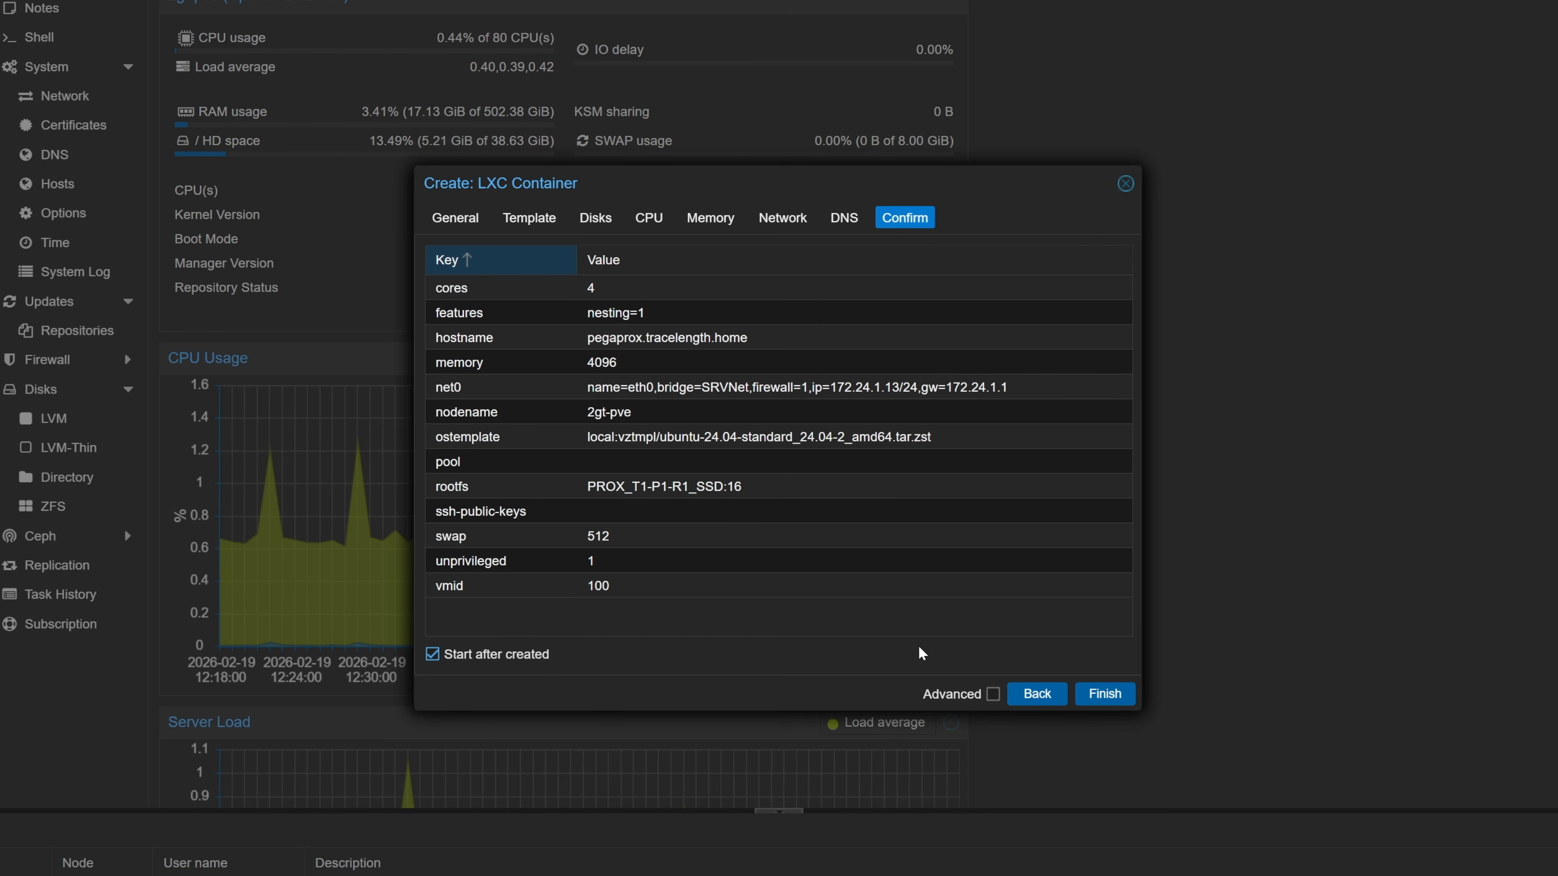
{"action": "left_click", "coordinate": [1099, 693]}
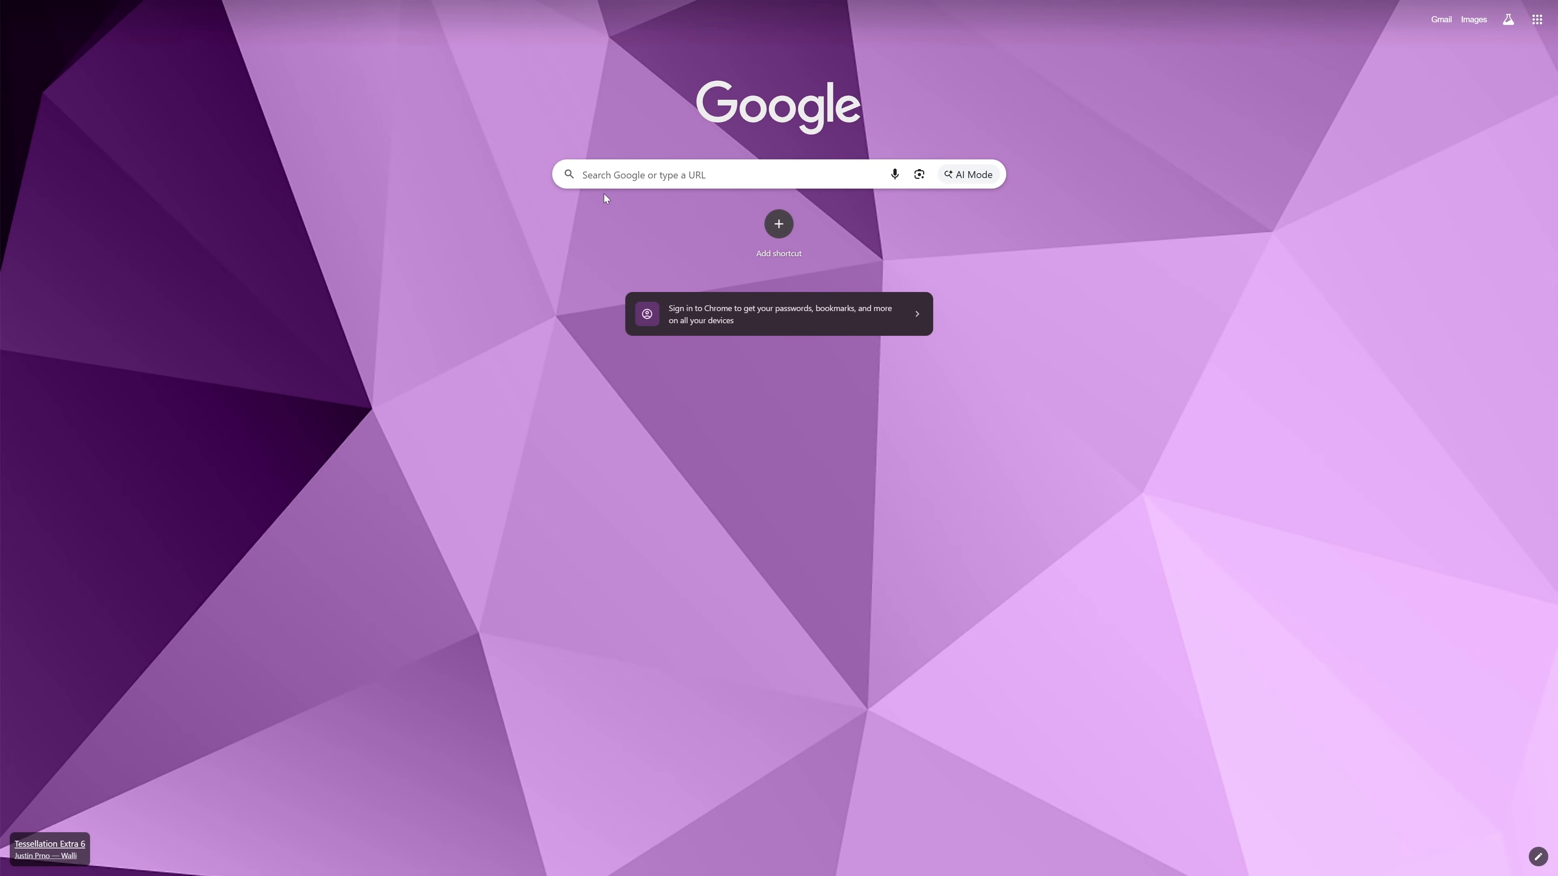
{"action": "left_click", "coordinate": [611, 180]}
{"action": "type", "text": "https:"}
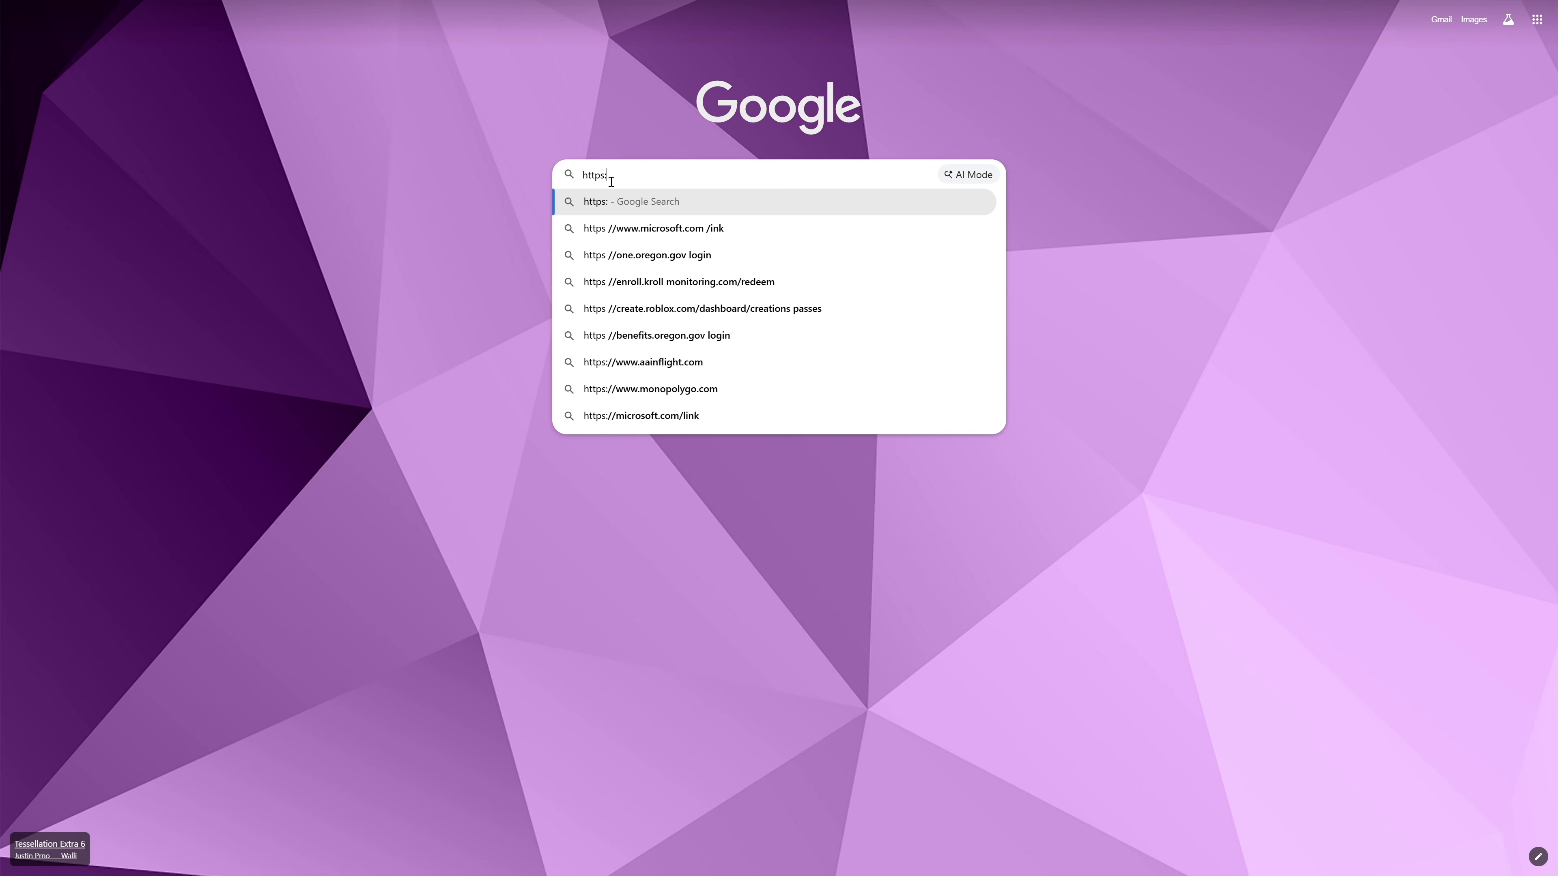
{"action": "type", "text": "//pegaprox.com"}
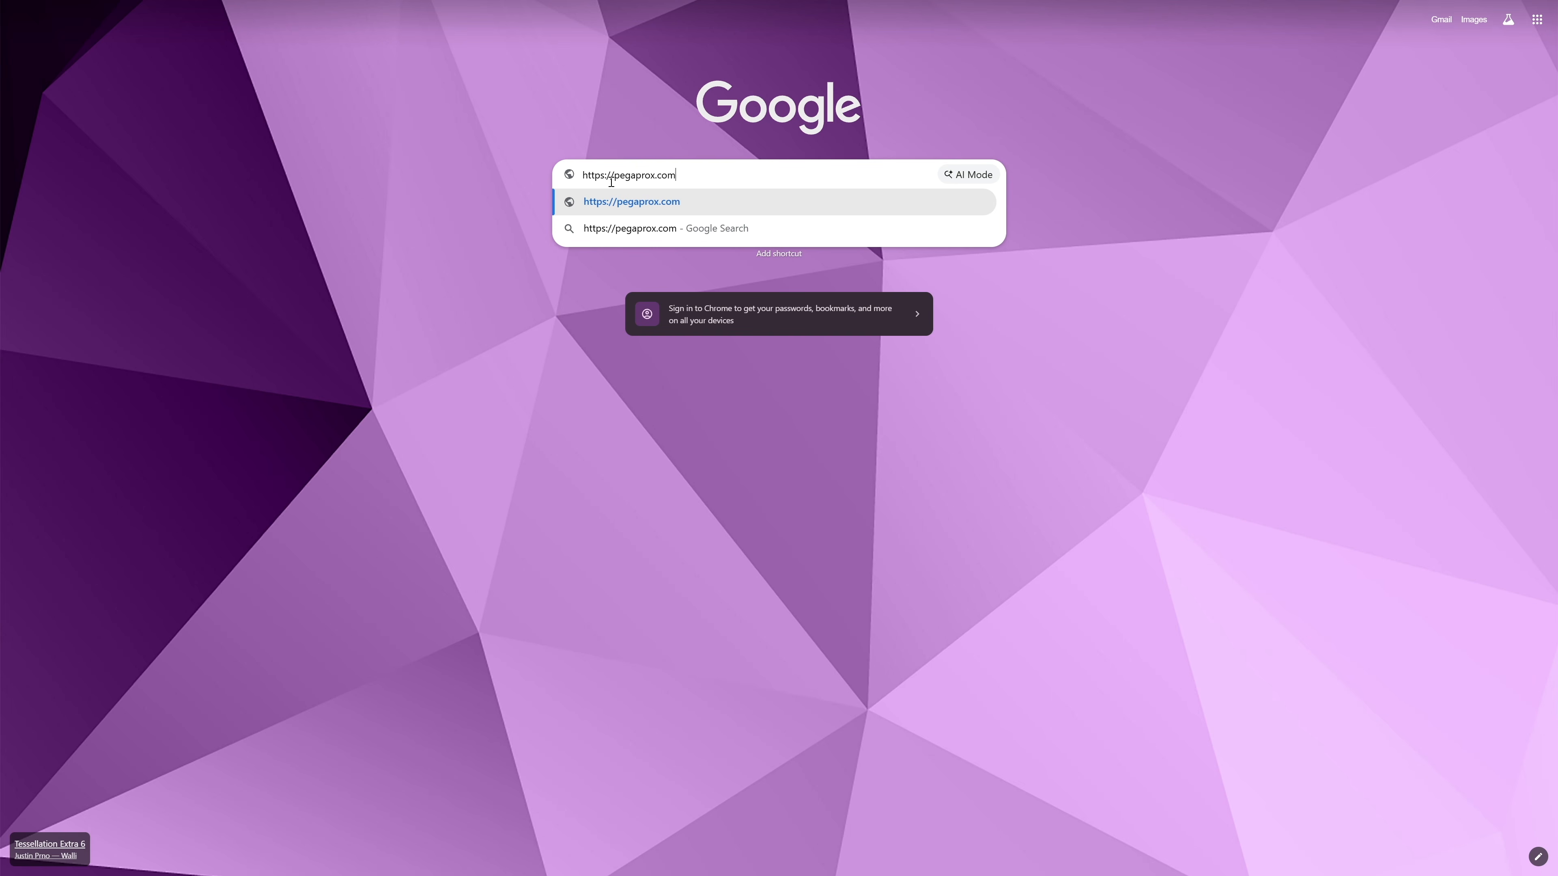
{"action": "key", "text": "Return"}
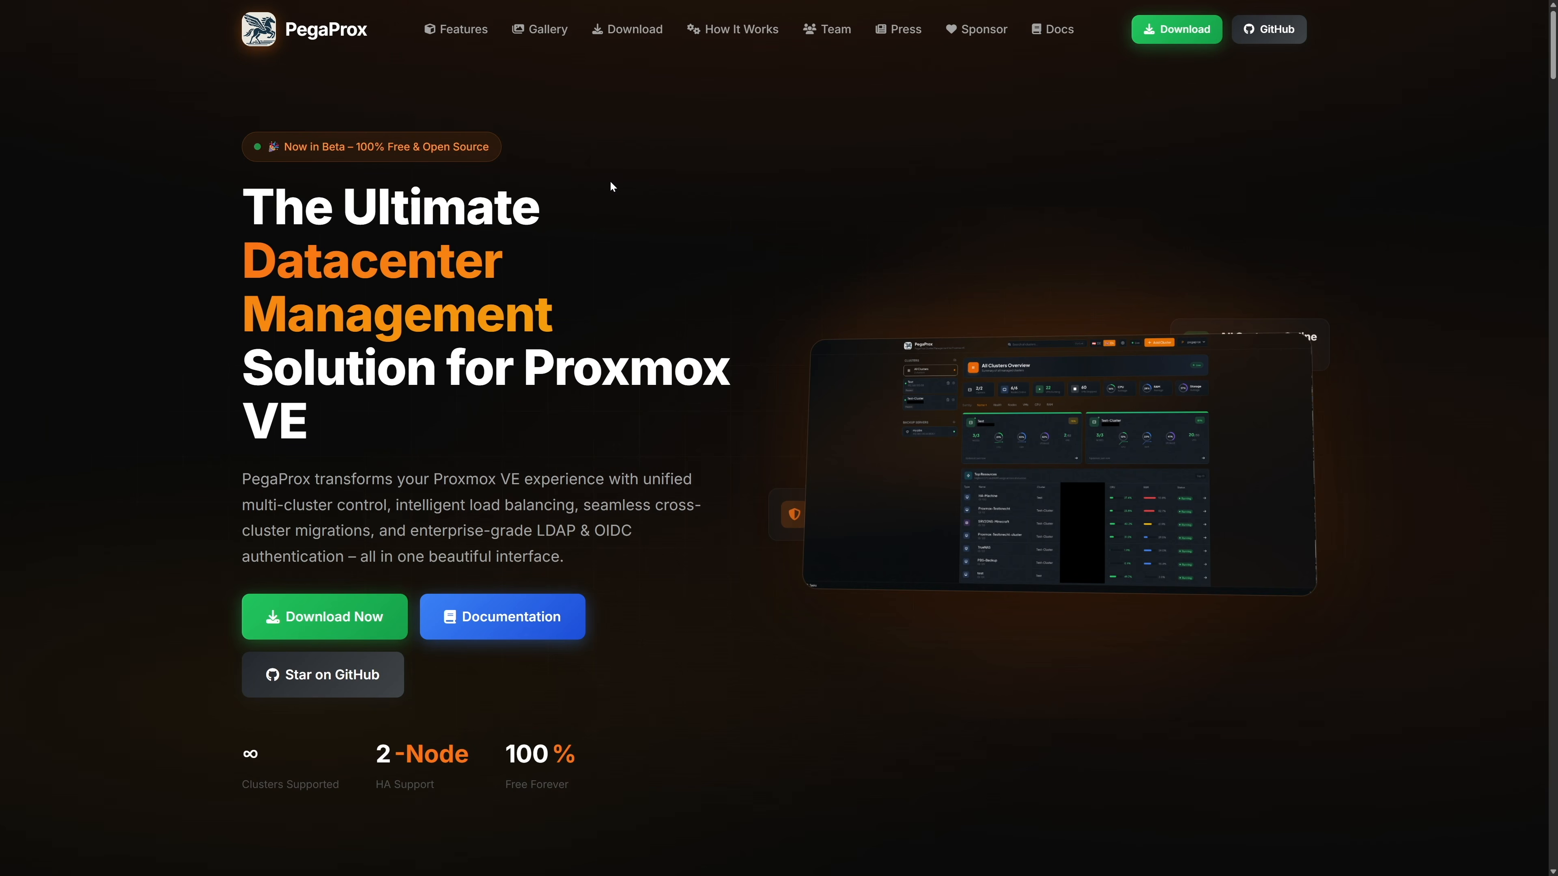
{"action": "left_click", "coordinate": [1149, 39]}
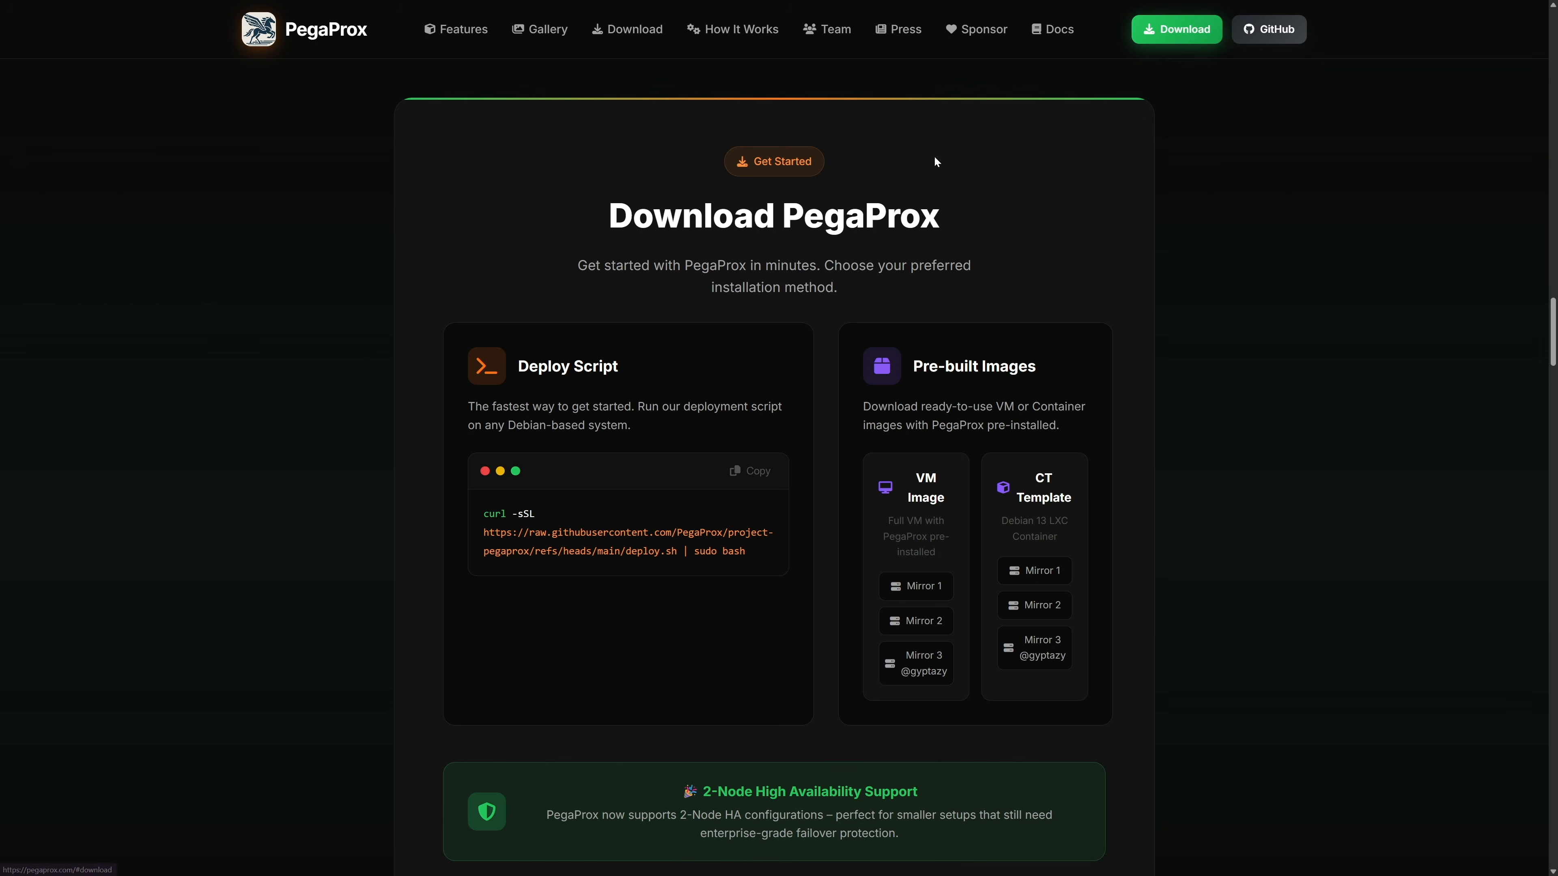
{"action": "left_click", "coordinate": [767, 477]}
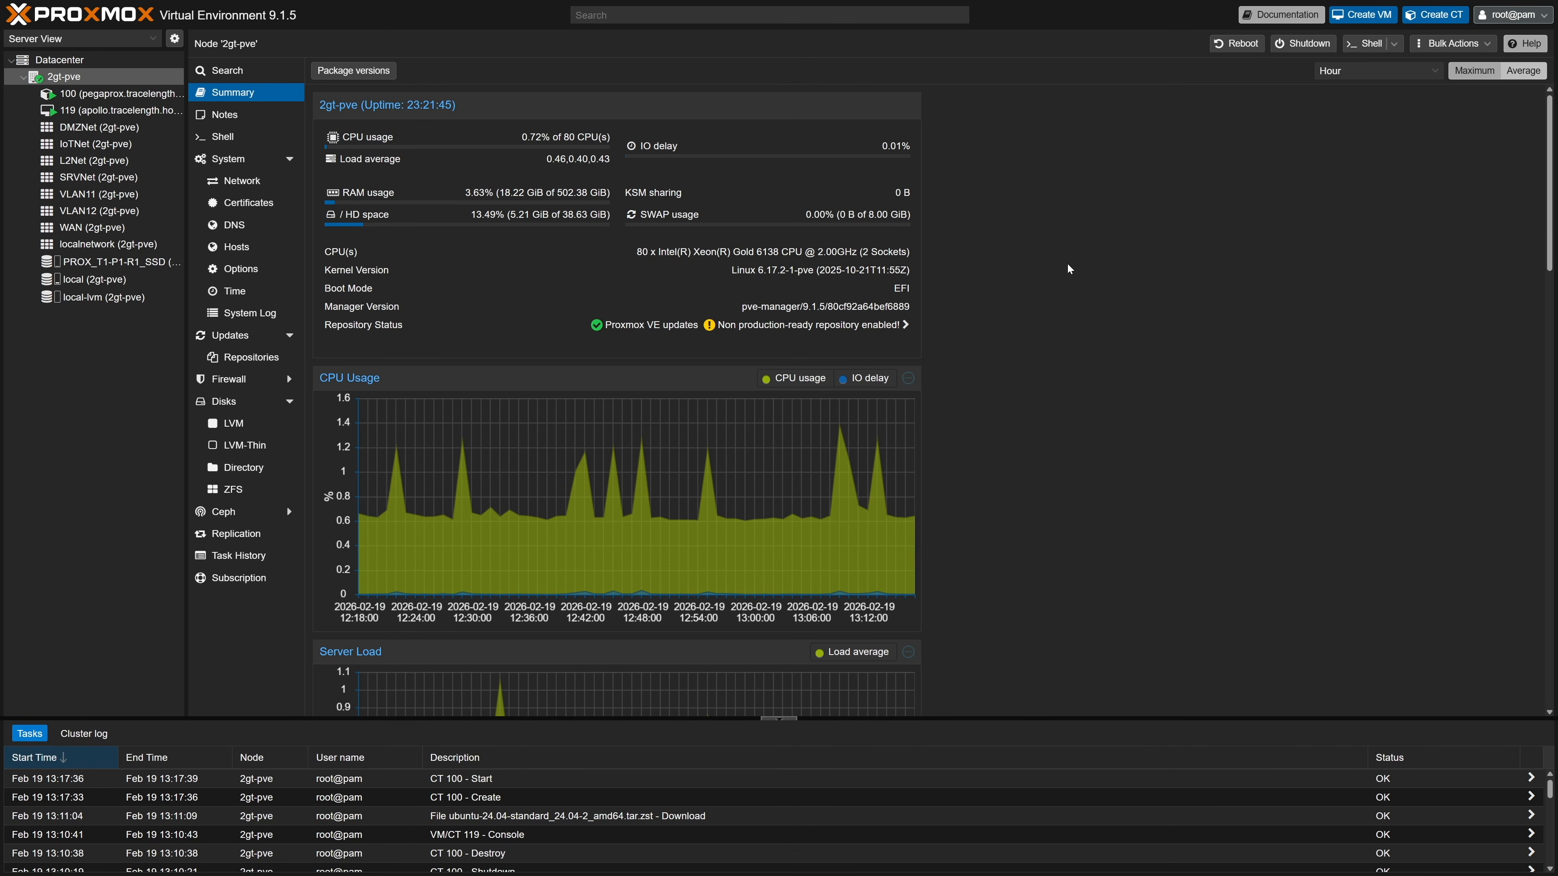
- Open container 100's console and log in as root
{"action": "left_click", "coordinate": [159, 95]}
{"action": "left_click", "coordinate": [209, 95]}
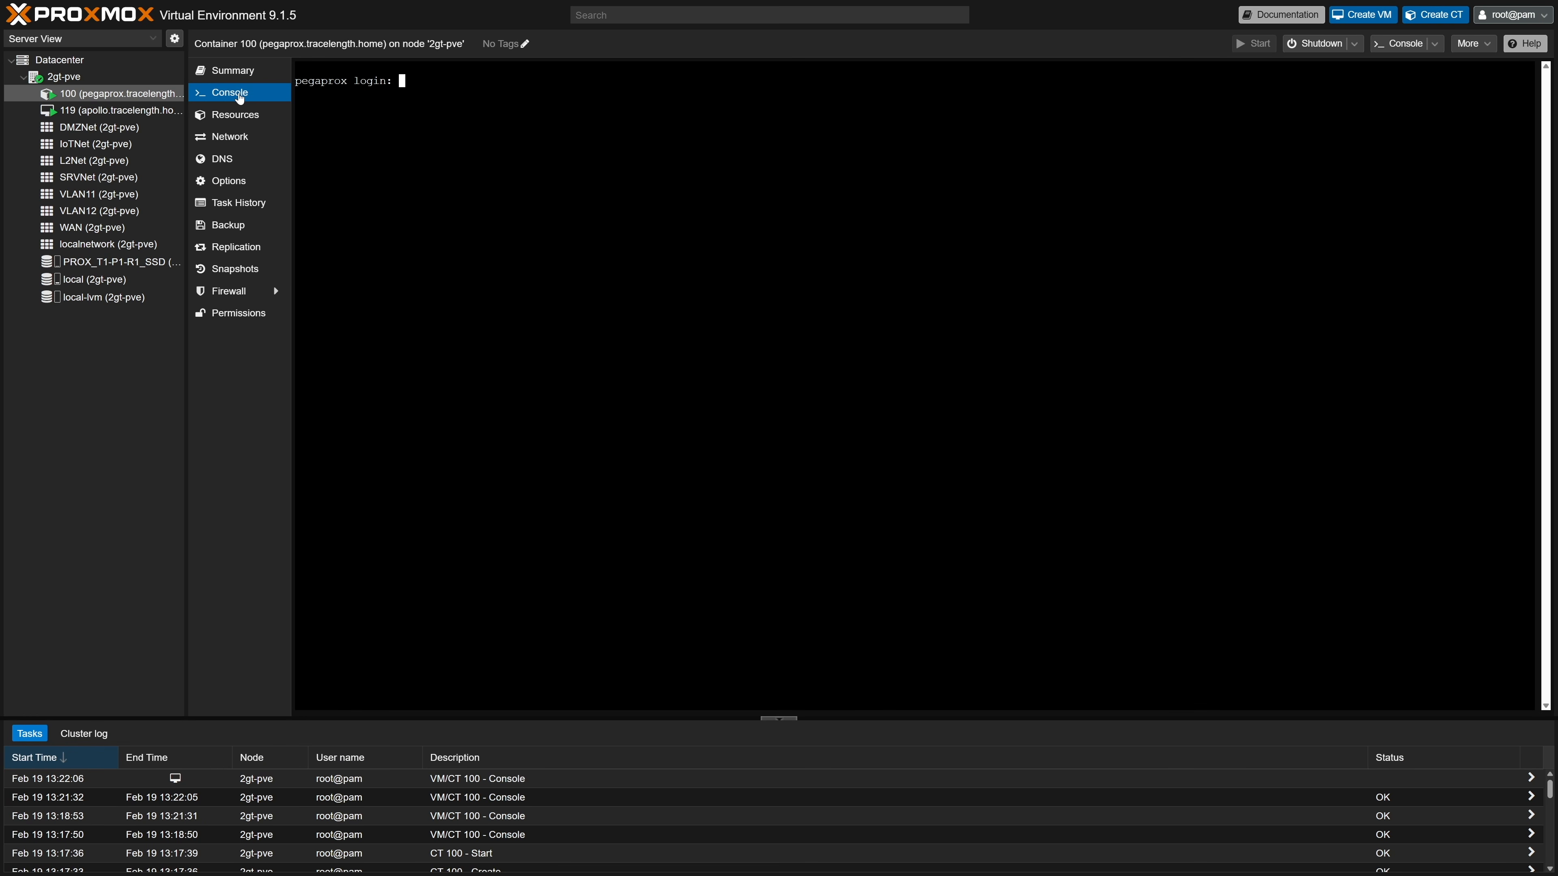
{"action": "type", "text": "root"}
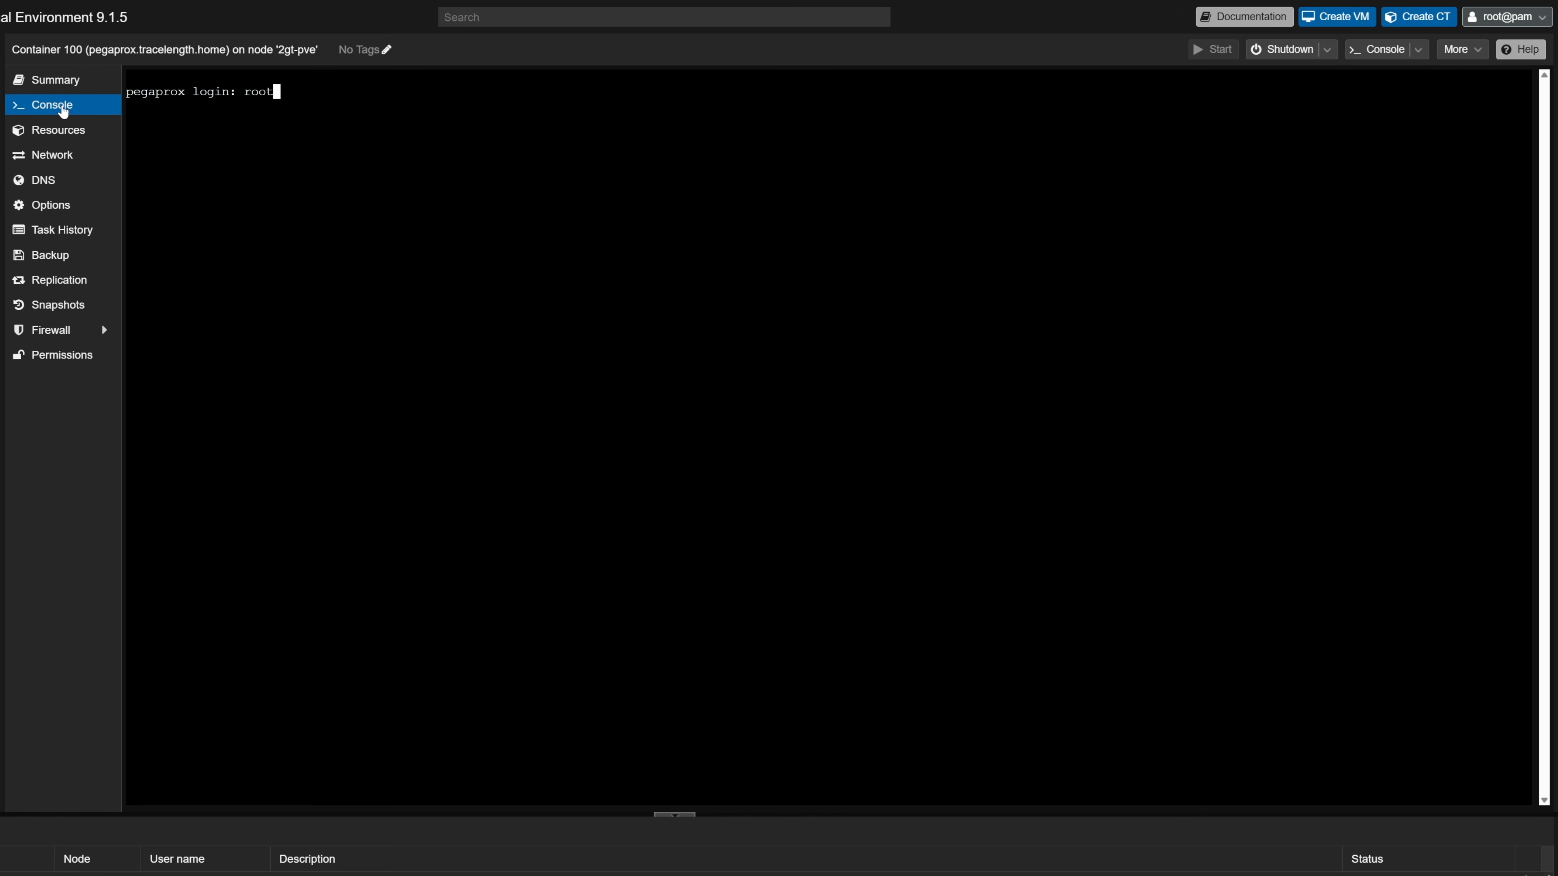
{"action": "key", "text": "Return"}
{"action": "key", "text": "Return"}
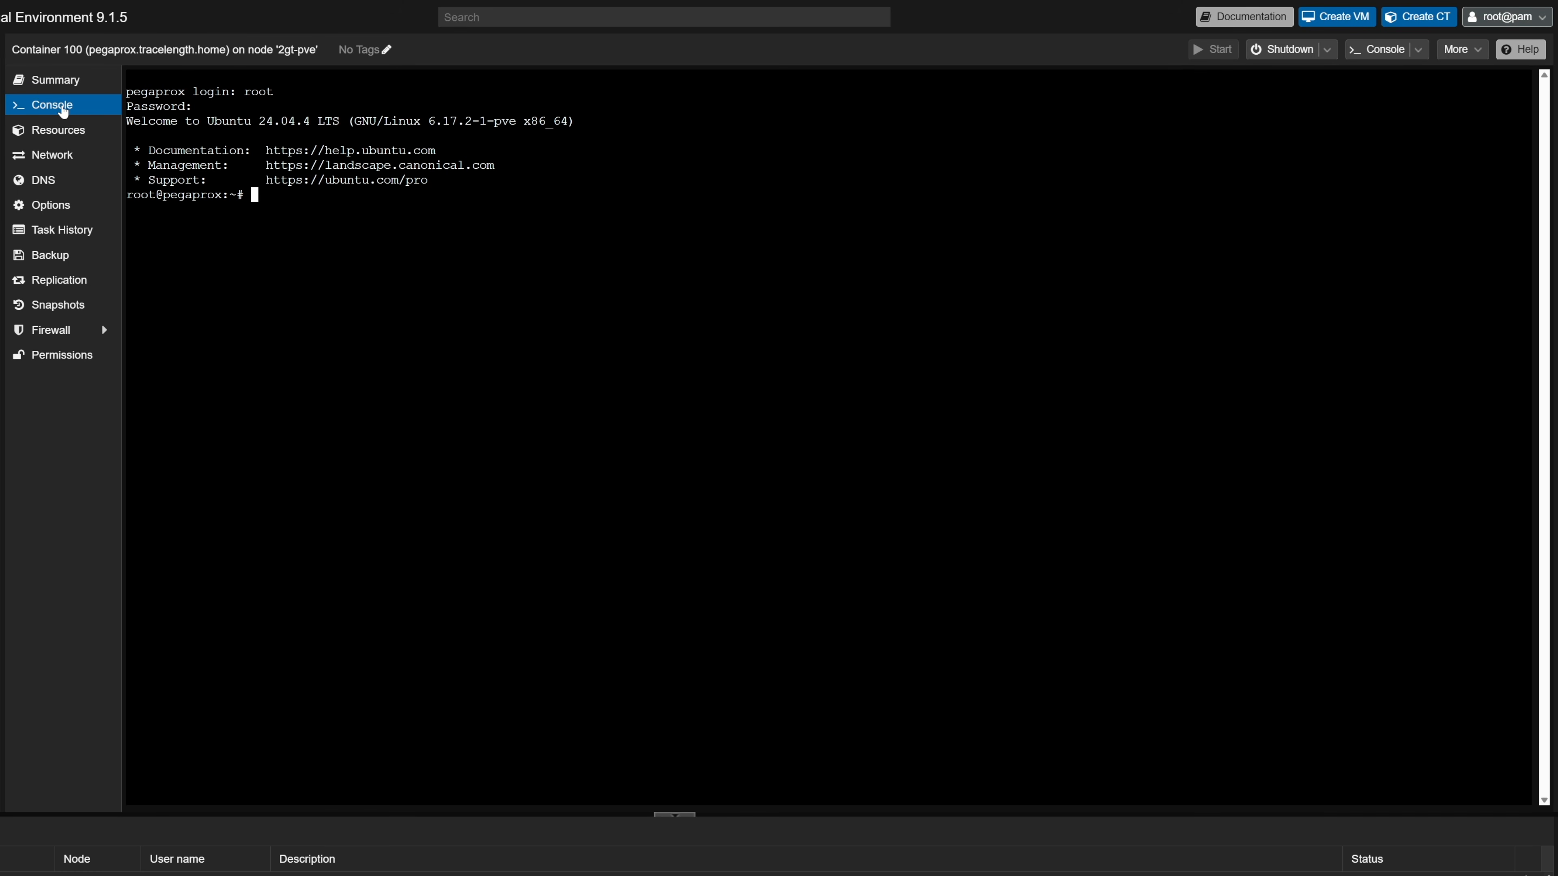
- Install curl with 'apt install curl -y' and clear the console
{"action": "type", "text": "apt install curl -y"}
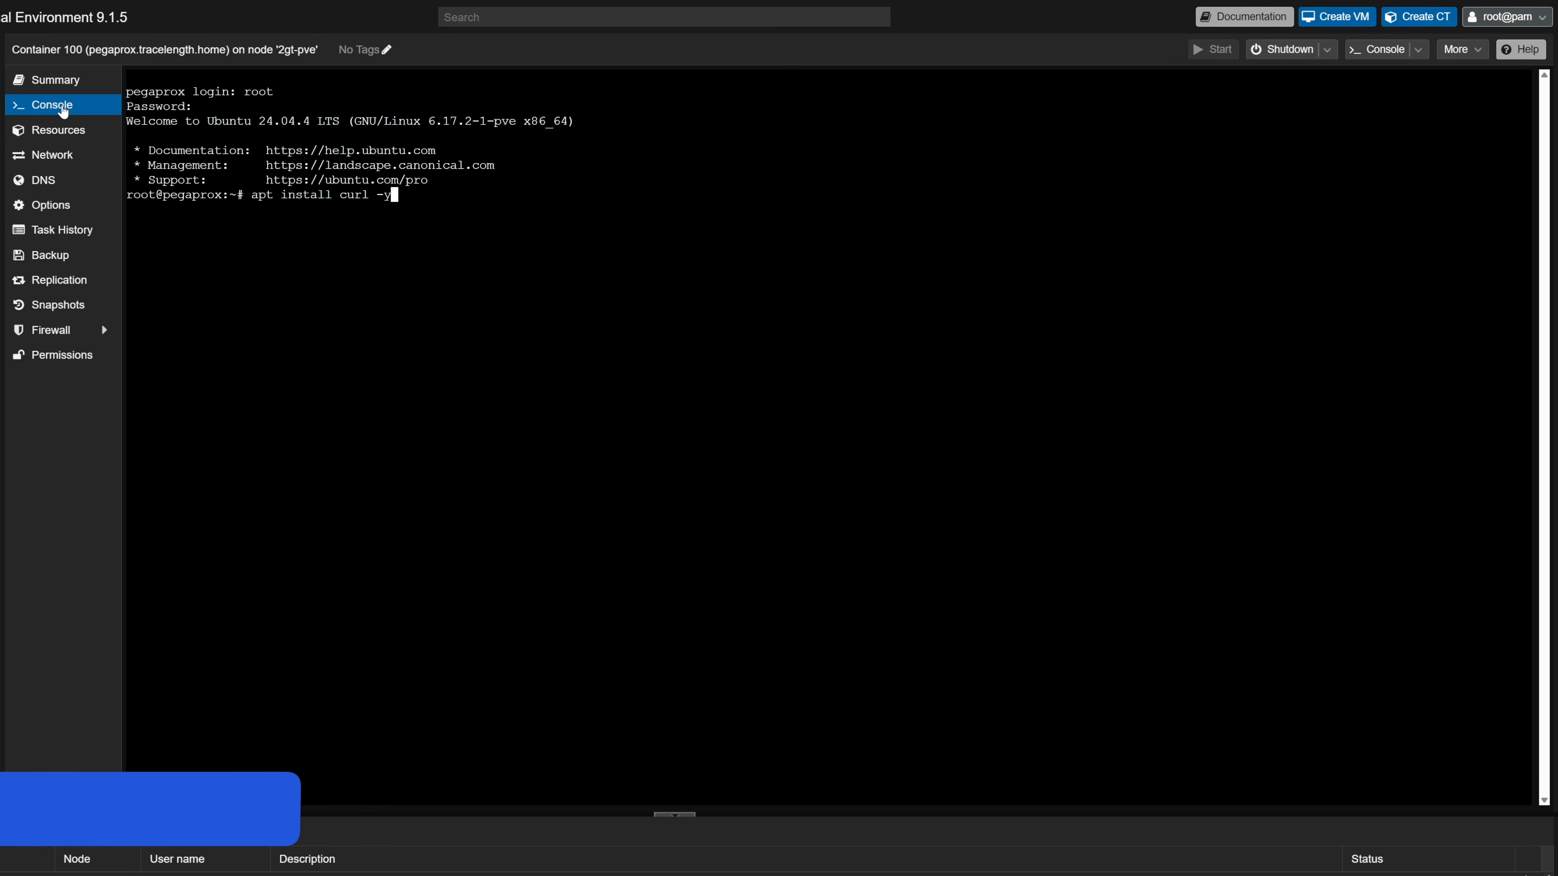
{"action": "key", "text": "Return"}
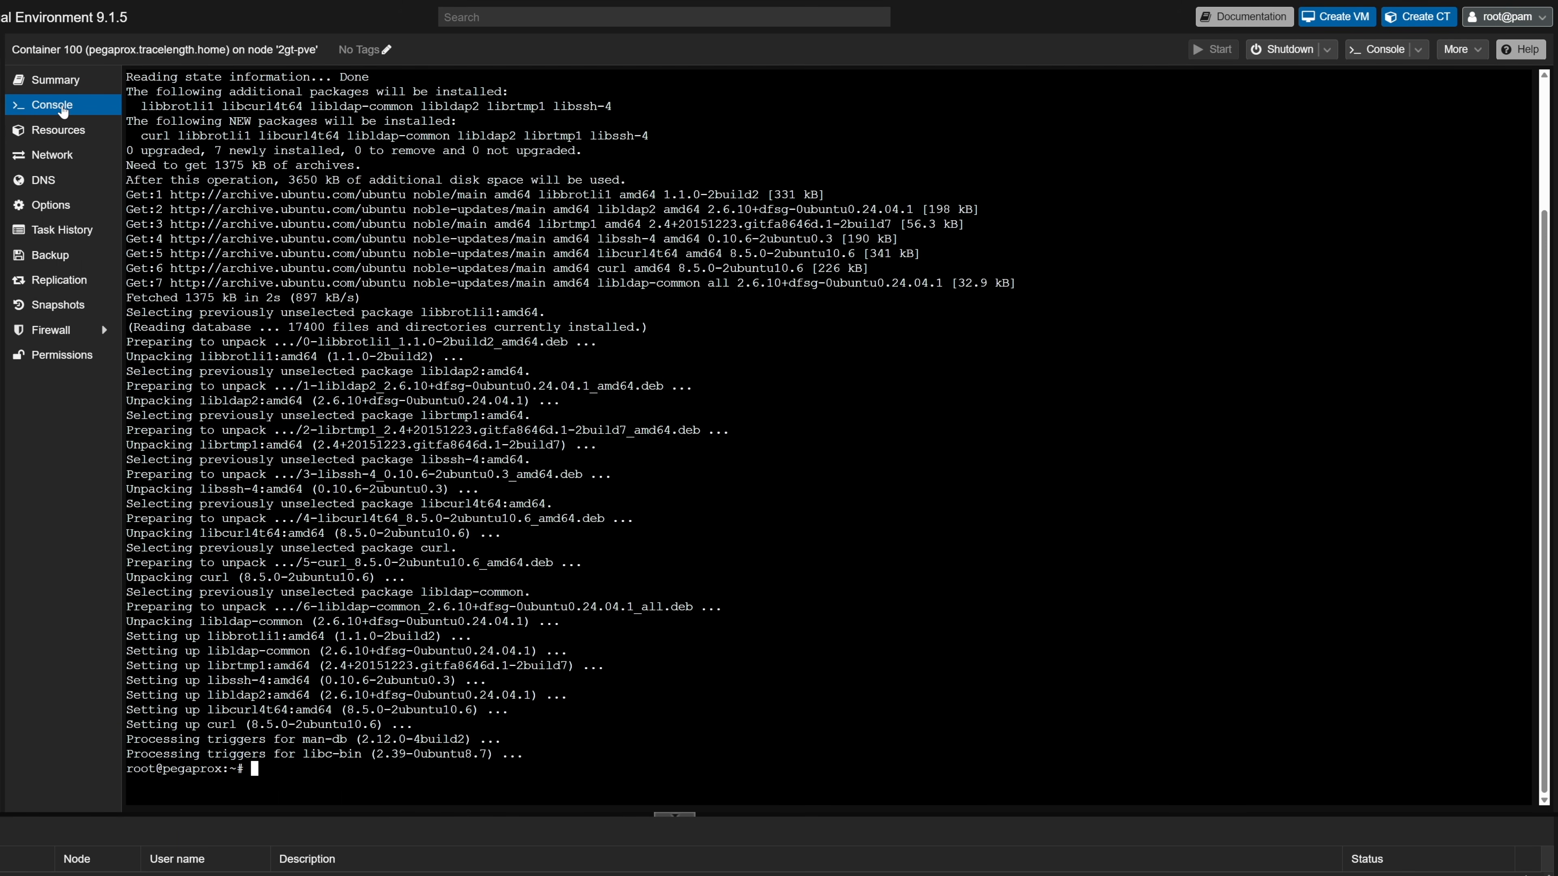
{"action": "type", "text": "clear"}
{"action": "key", "text": "Return"}
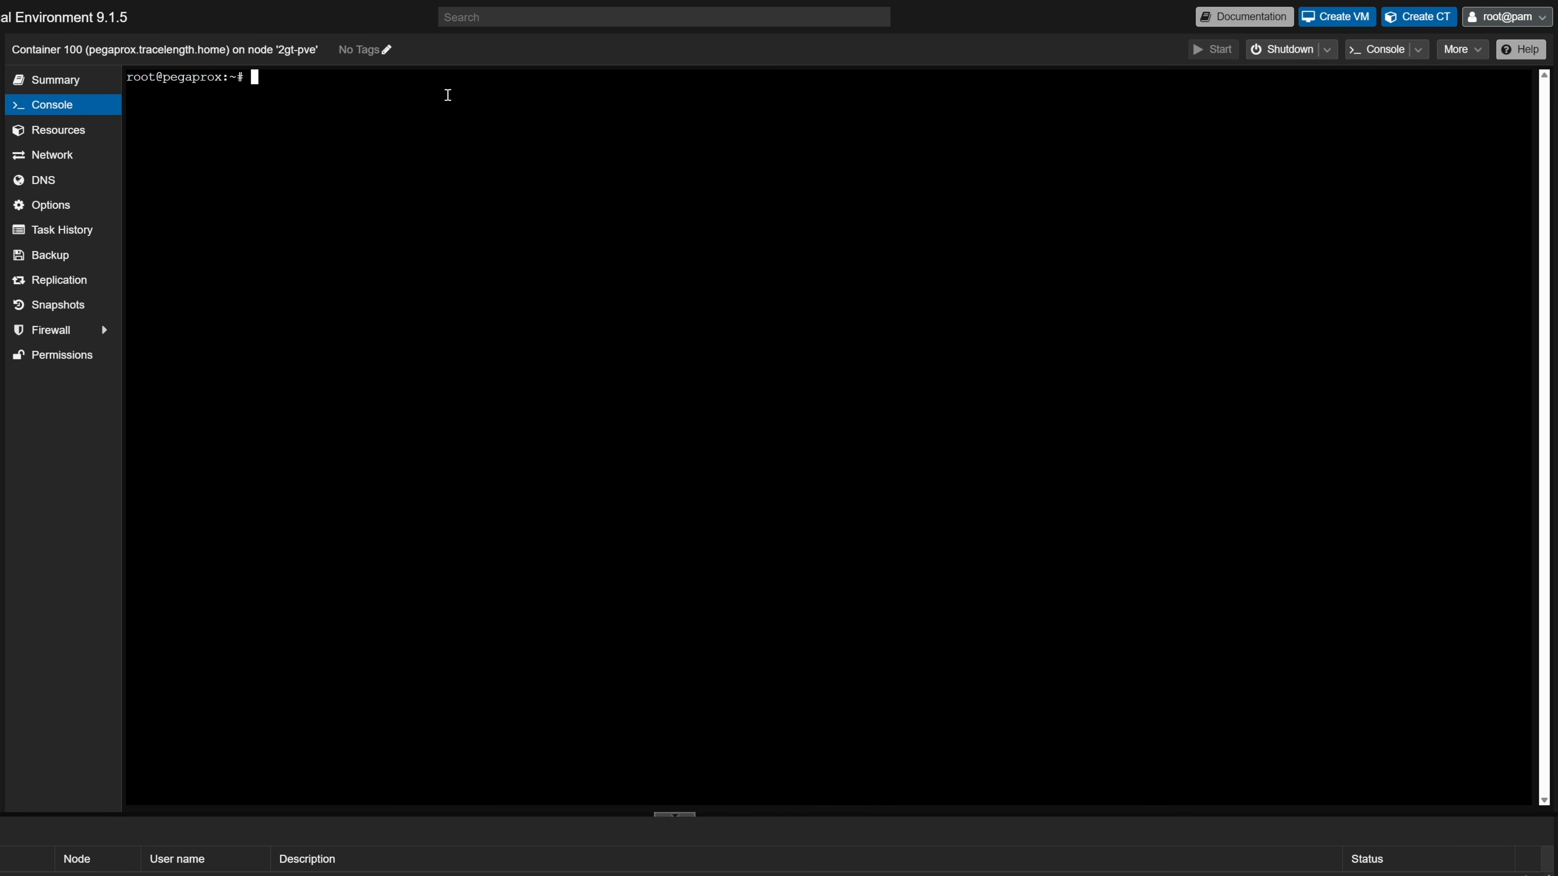
- Paste and run the PegaProx deploy commands, choosing option 2 (HTTPS 443) as the access port
{"action": "right_click", "coordinate": [448, 95]}
{"action": "left_click", "coordinate": [514, 233]}
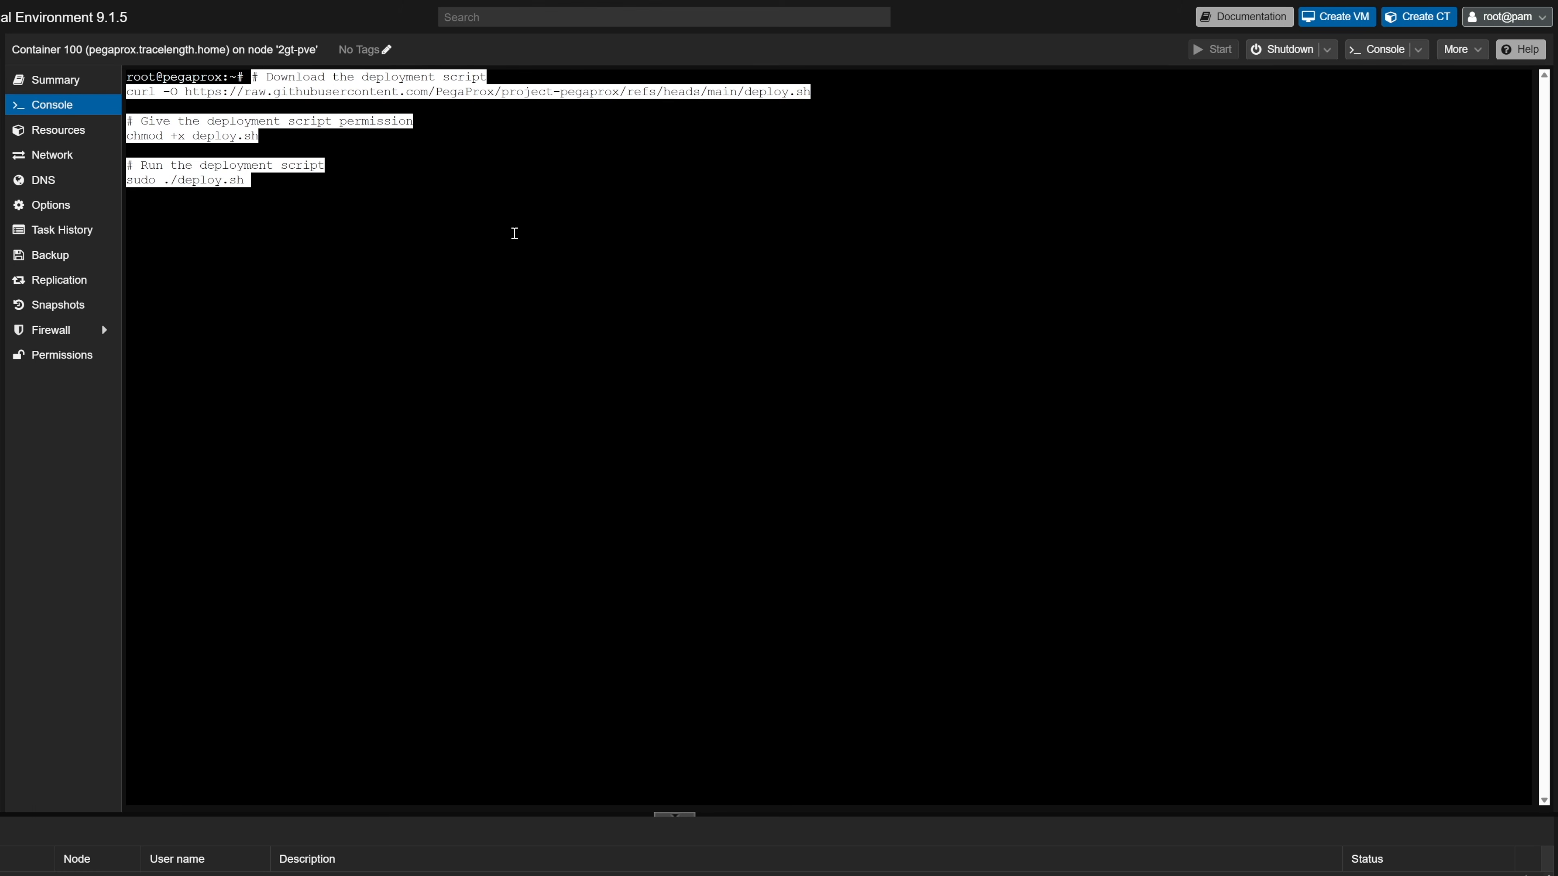
{"action": "key", "text": "Return"}
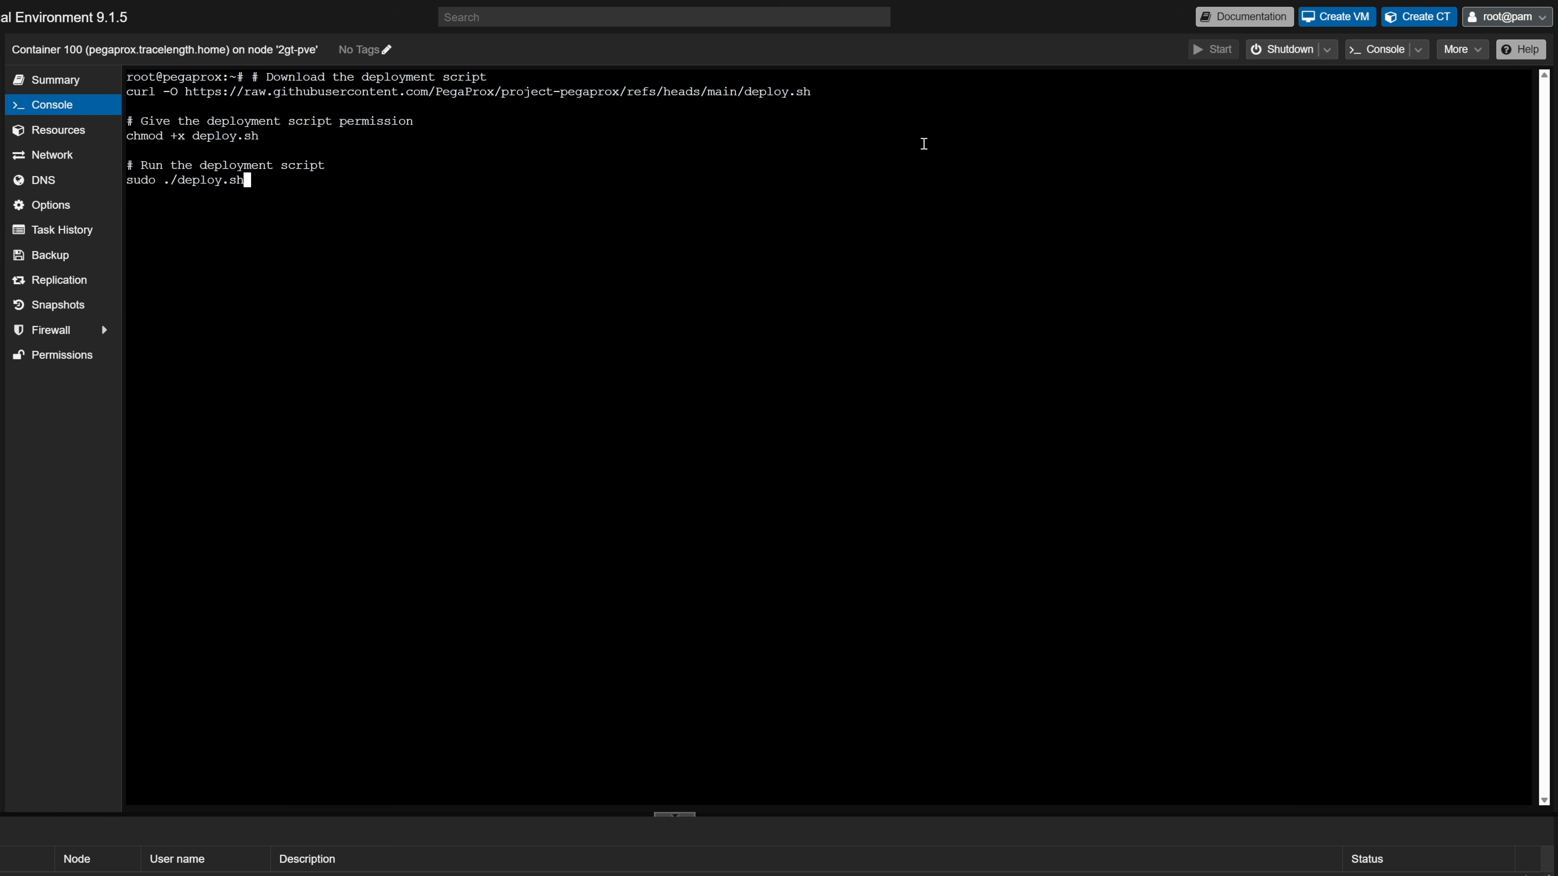
{"action": "key", "text": "Return"}
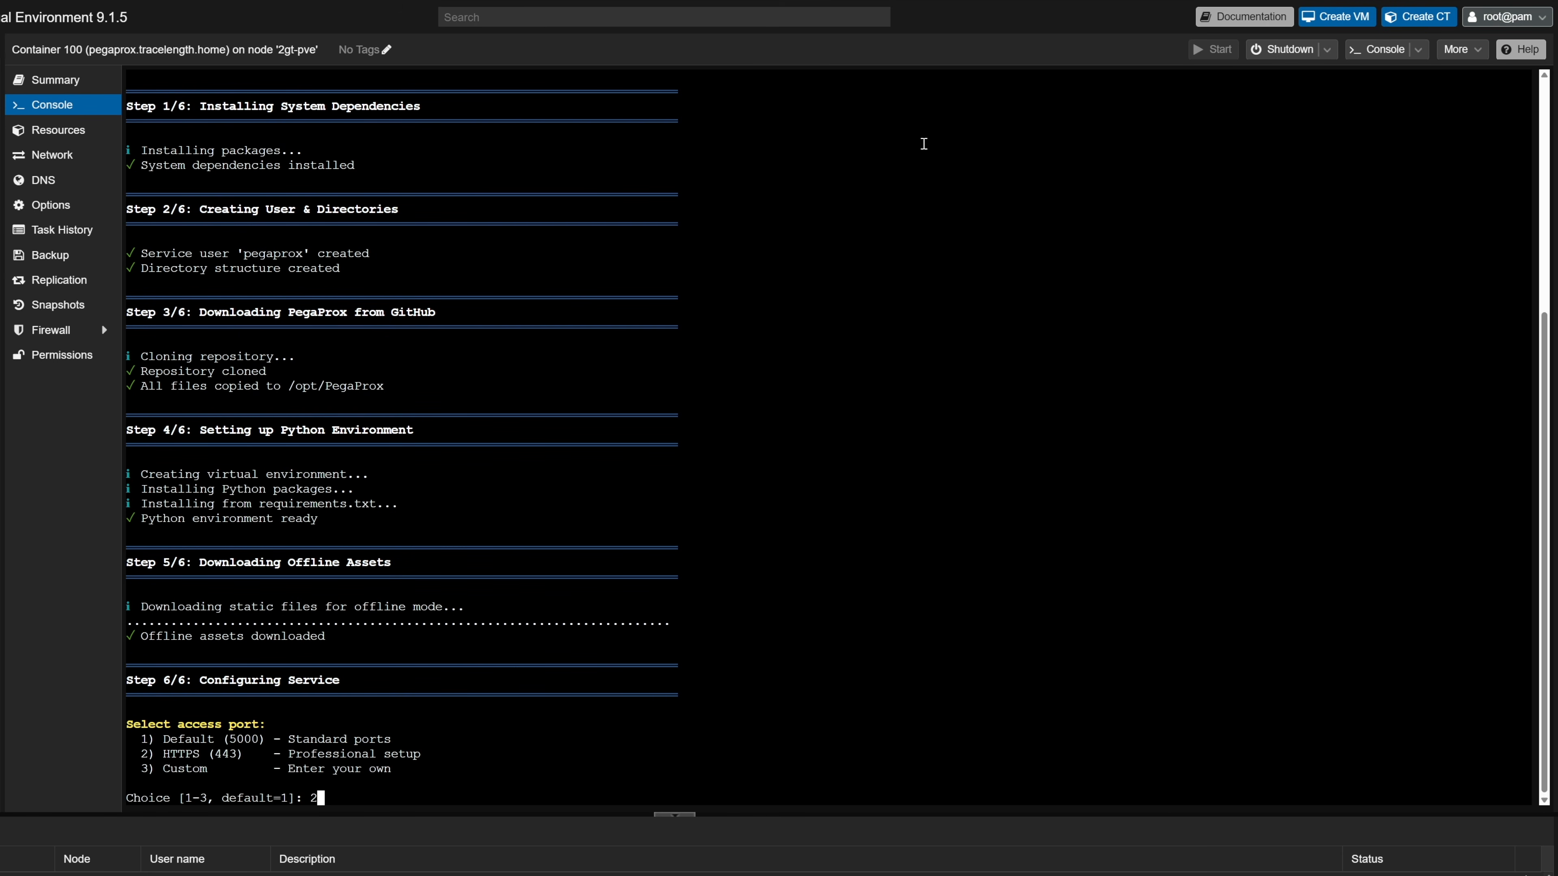
{"action": "type", "text": "2"}
{"action": "key", "text": "Return"}
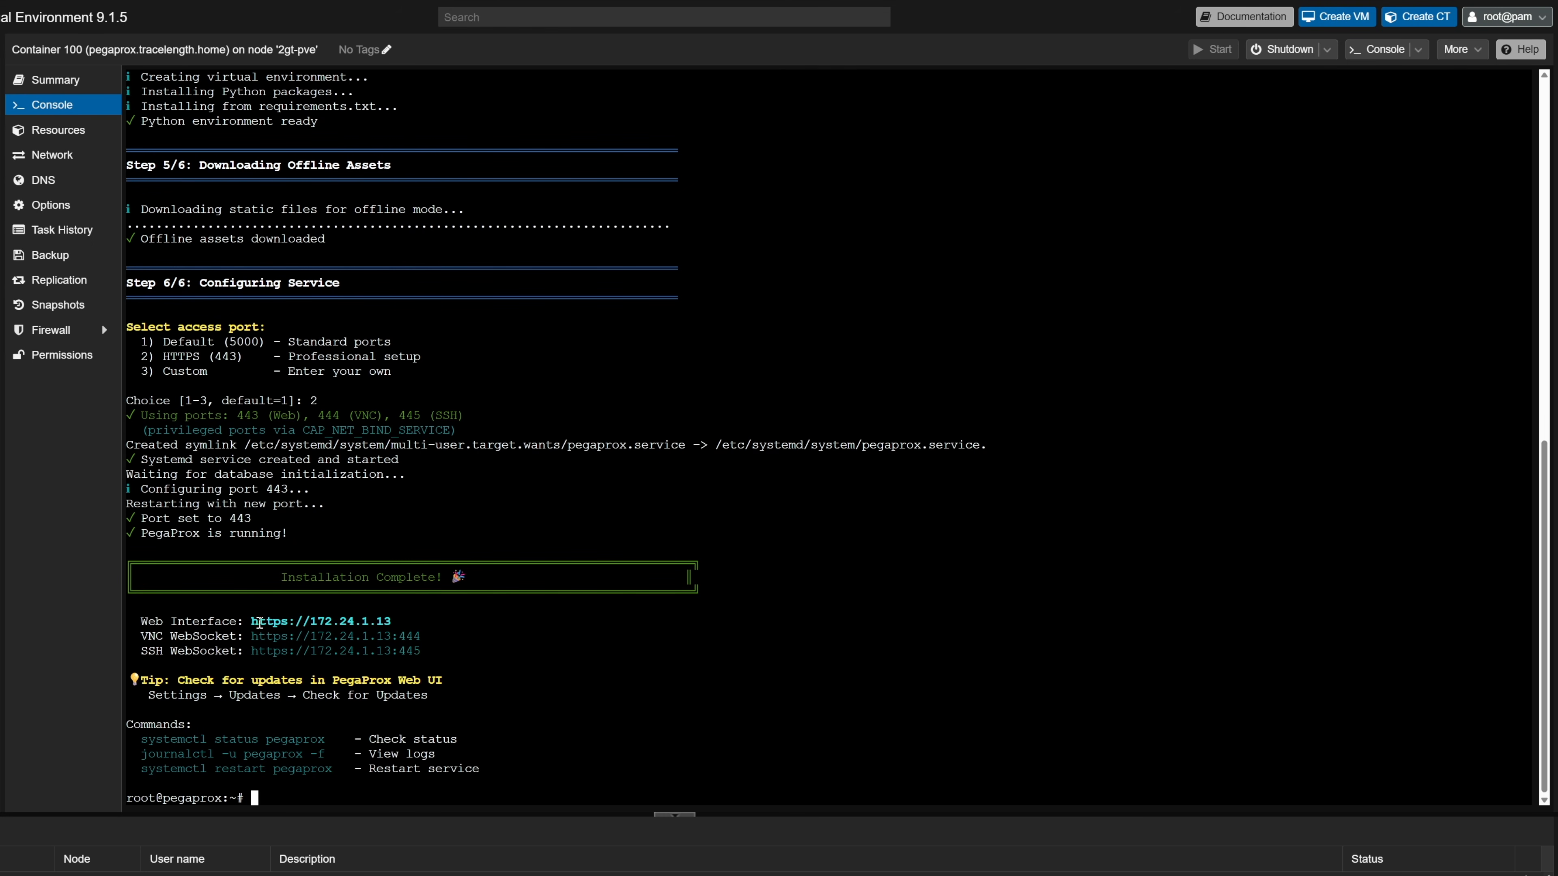
{"action": "left_click_drag", "start_coordinate": [252, 622], "coordinate": [391, 622]}
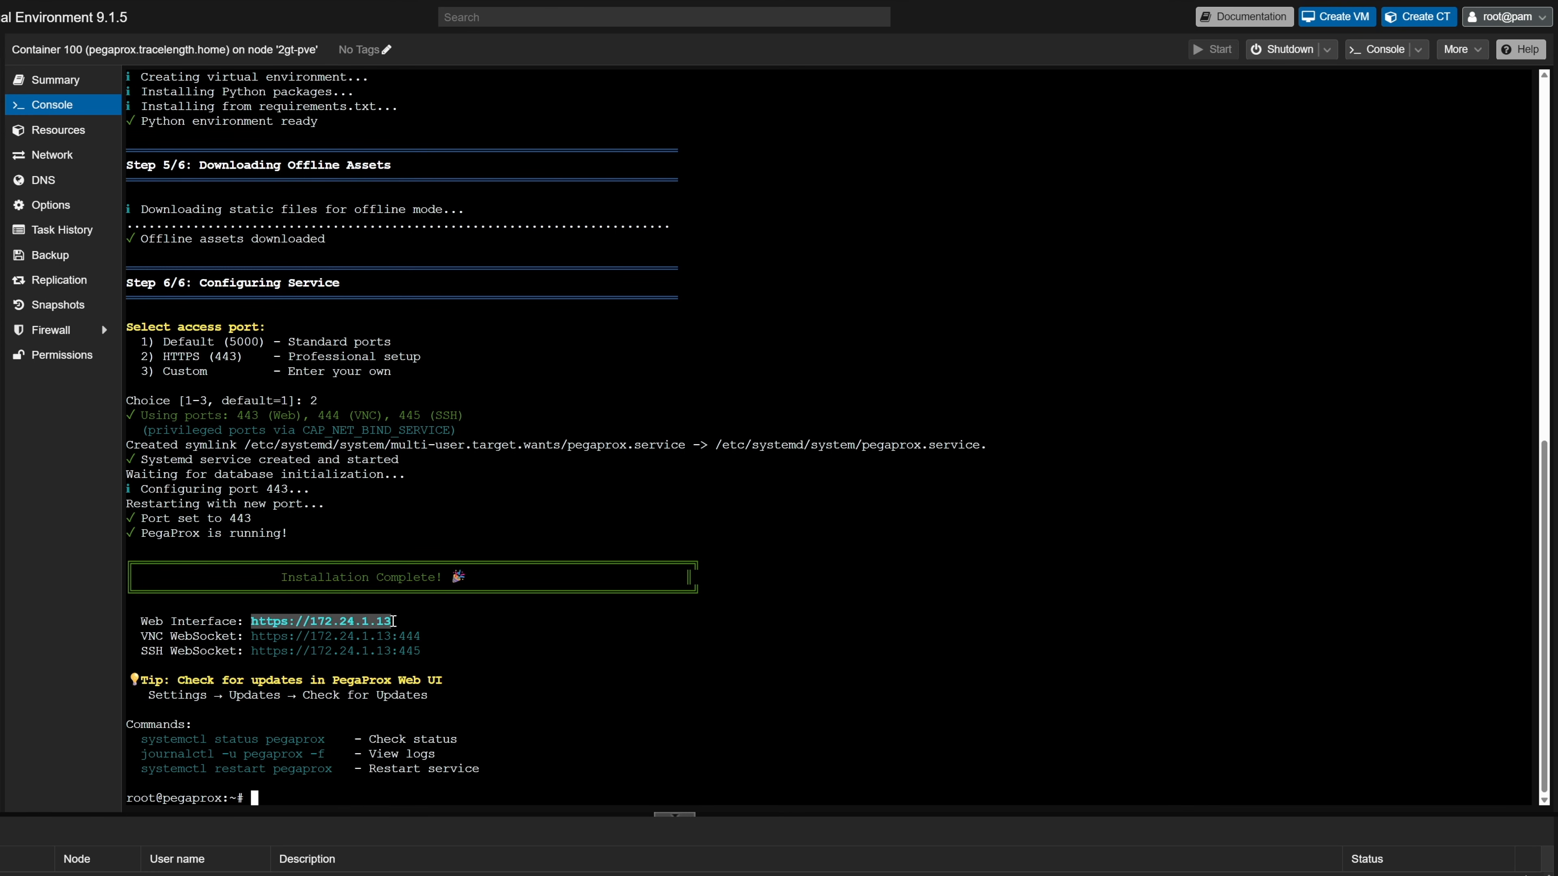
{"action": "right_click", "coordinate": [389, 622]}
{"action": "left_click", "coordinate": [448, 698]}
{"action": "key", "text": "ctrl+t"}
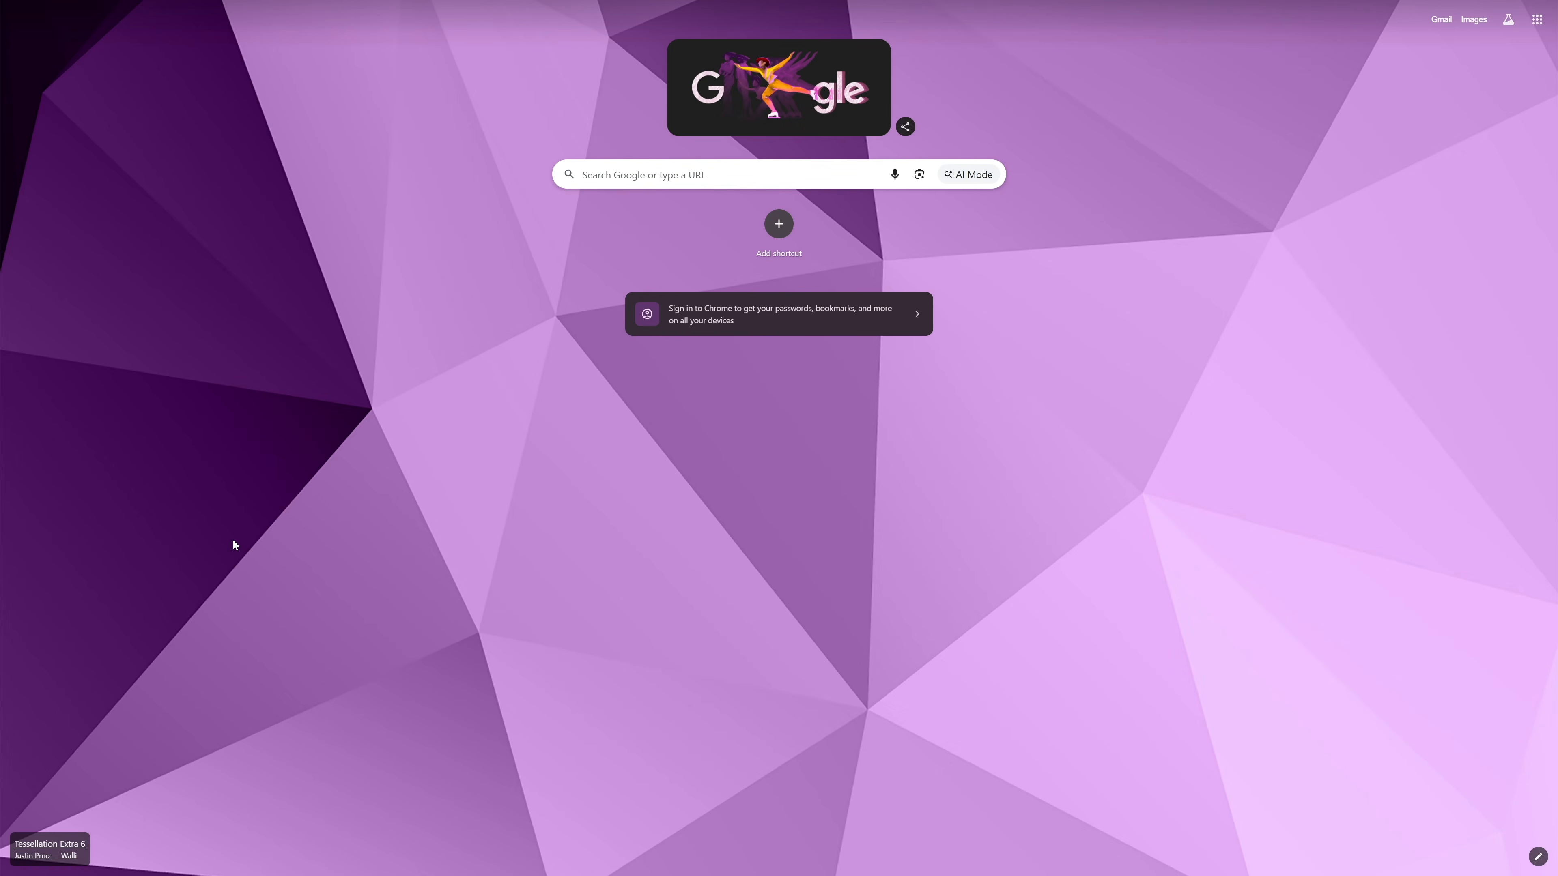
{"action": "left_click", "coordinate": [599, 177]}
{"action": "key", "text": "ctrl+v"}
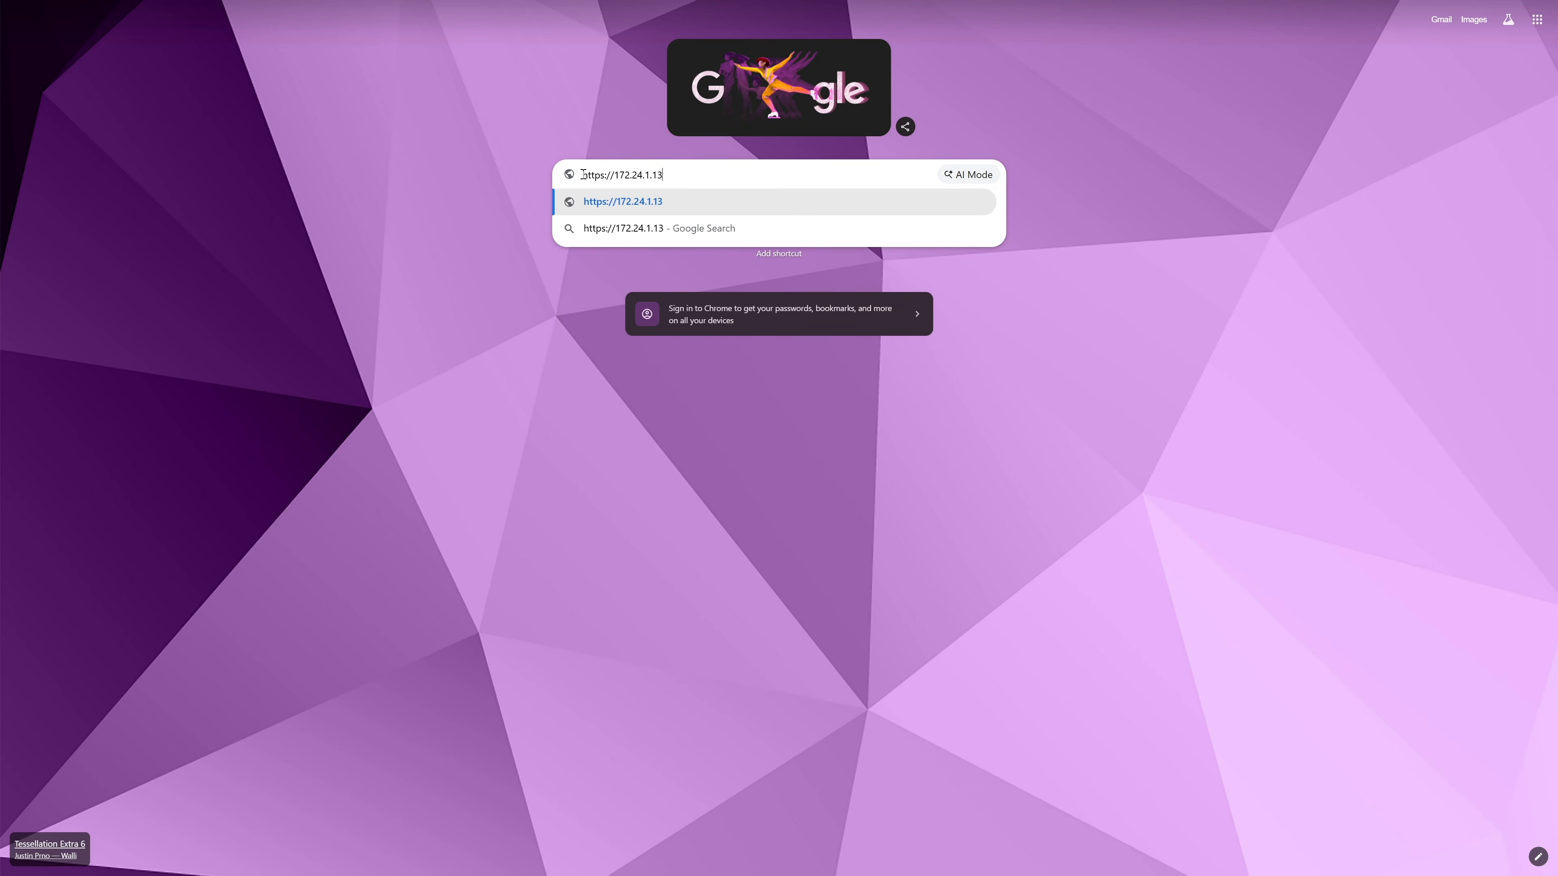
{"action": "key", "text": "Return"}
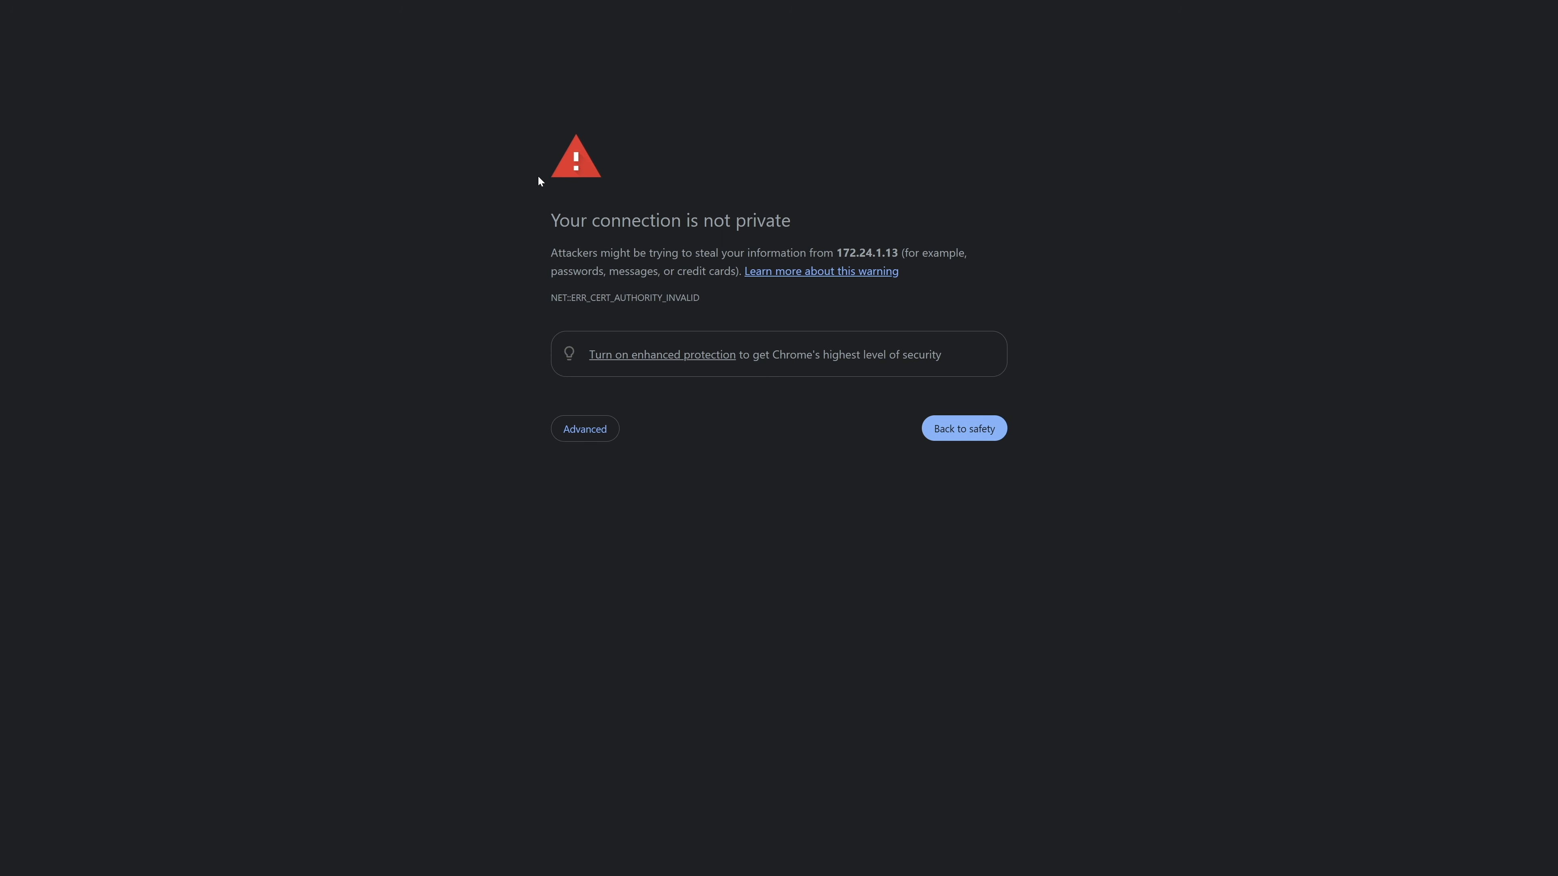
{"action": "type", "text": "thisisunsafe"}
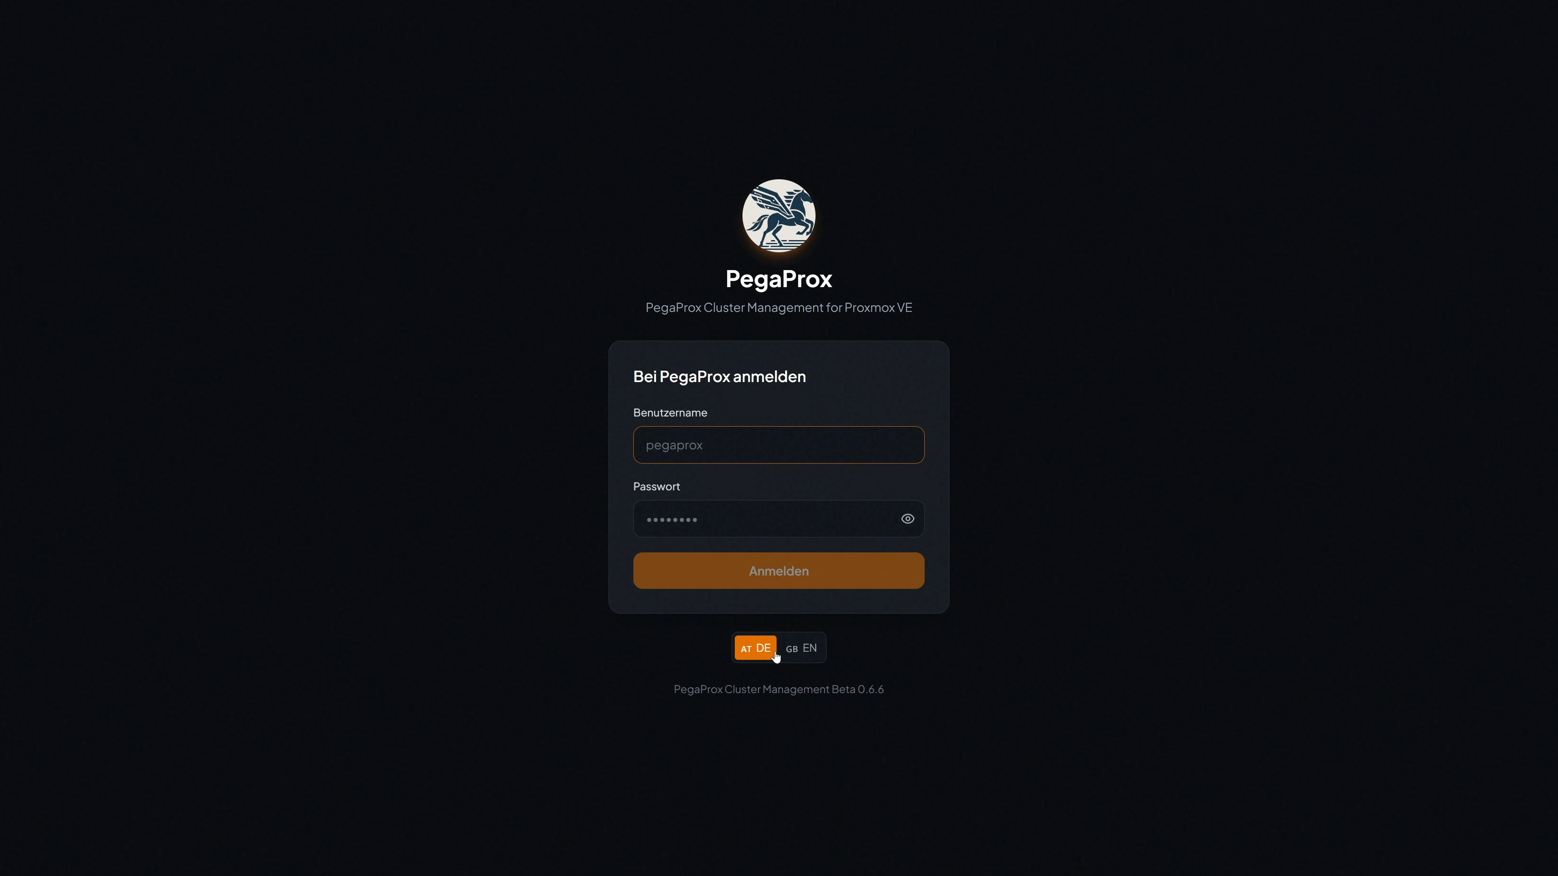
- Switch the login page to English and sign in with the admin username and password
{"action": "left_click", "coordinate": [804, 652]}
{"action": "left_click", "coordinate": [850, 456]}
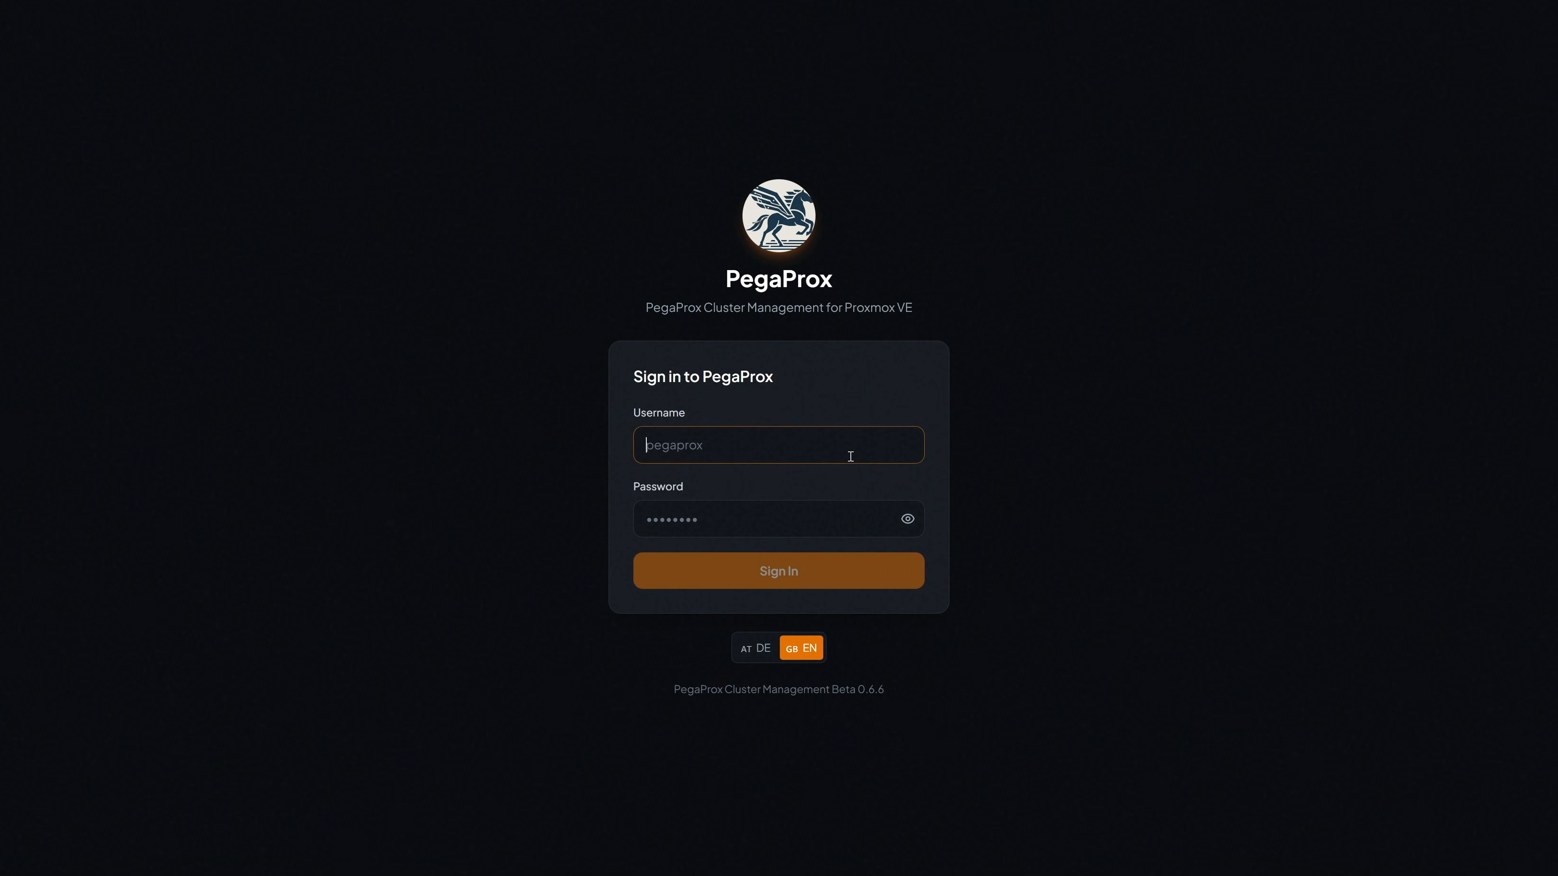
{"action": "type", "text": "pegaprox"}
{"action": "left_click", "coordinate": [865, 508]}
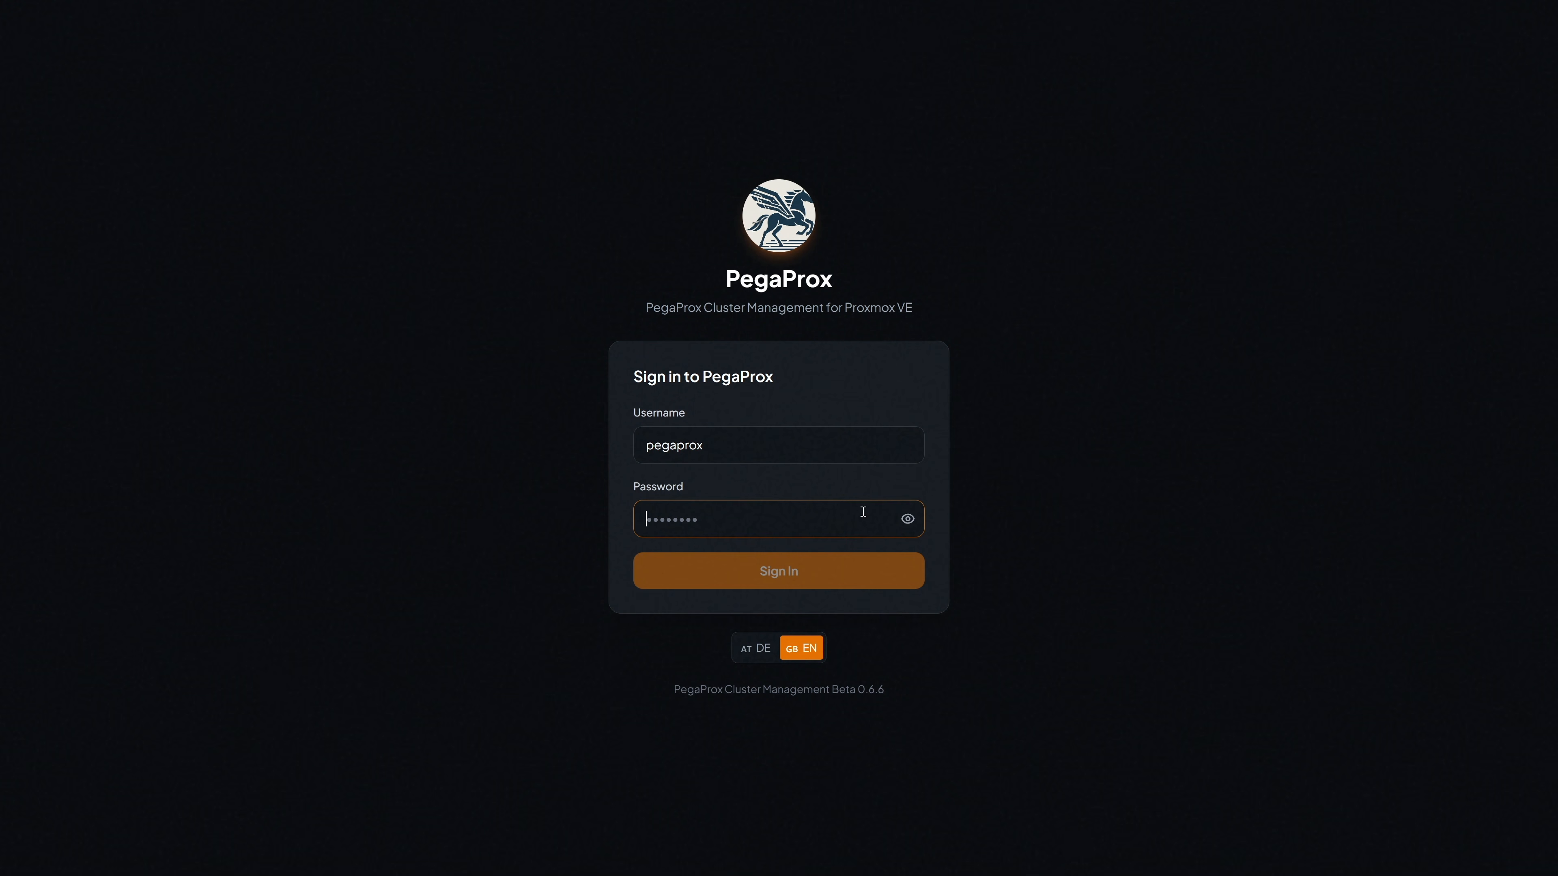
{"action": "type", "text": "pegap"}
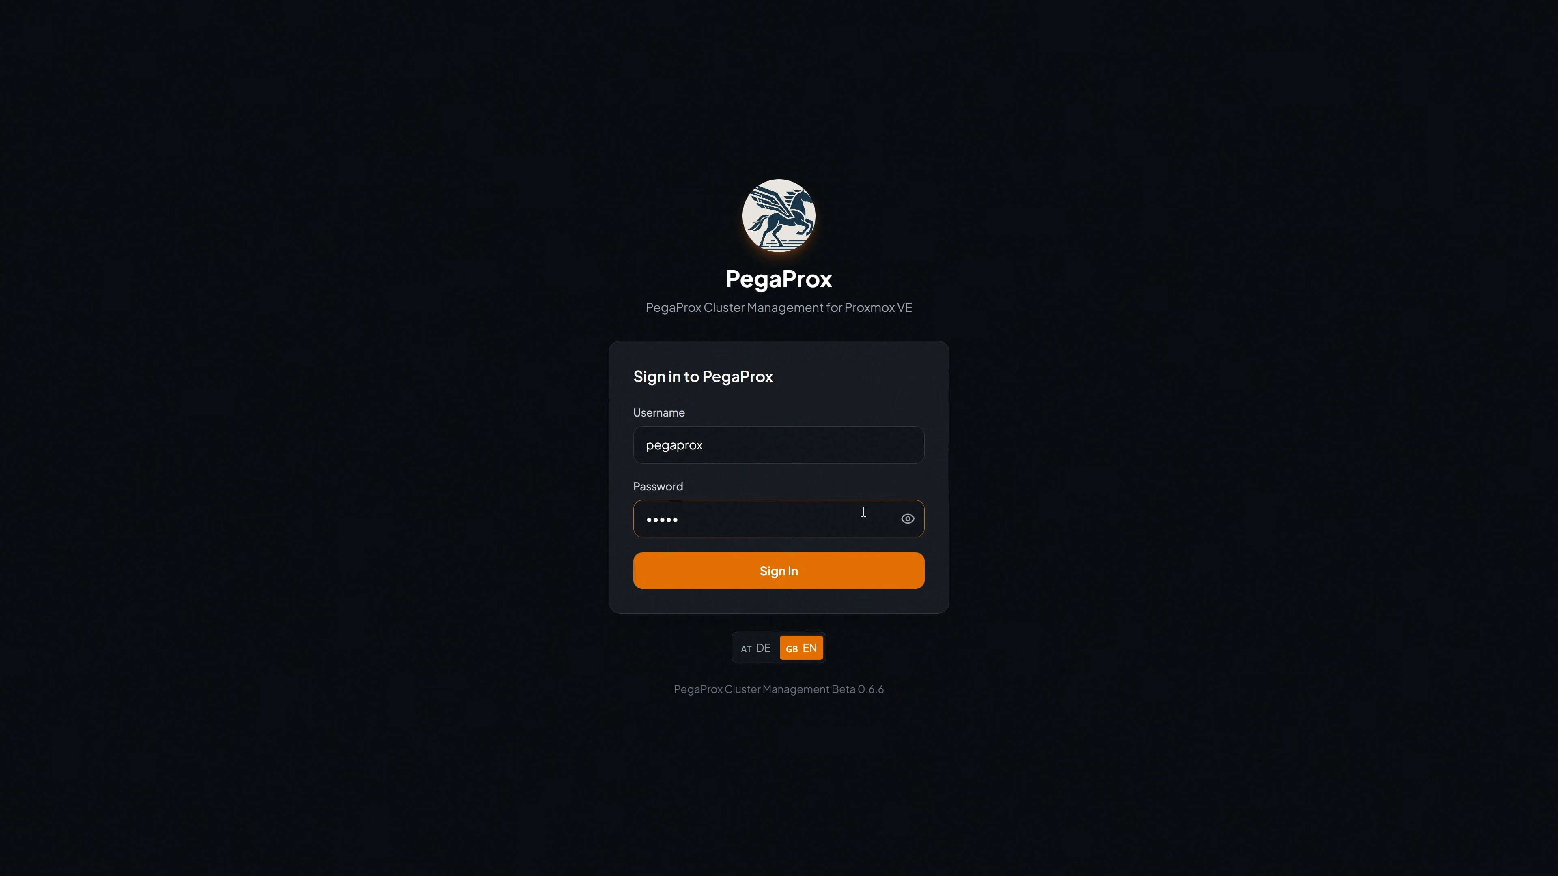
{"action": "left_click", "coordinate": [907, 519]}
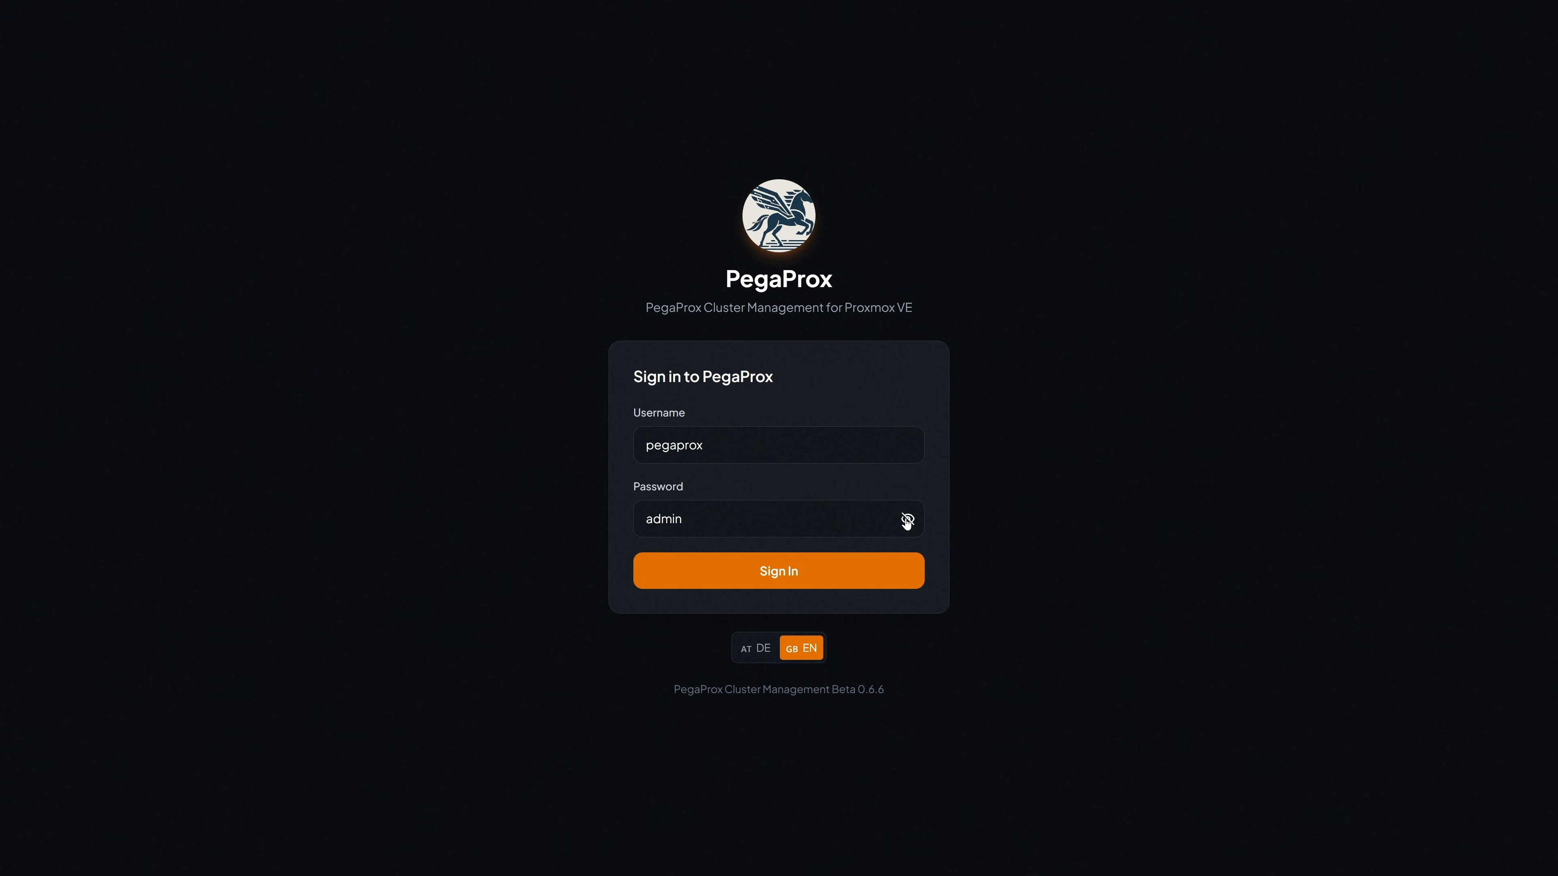
{"action": "left_click", "coordinate": [912, 568]}
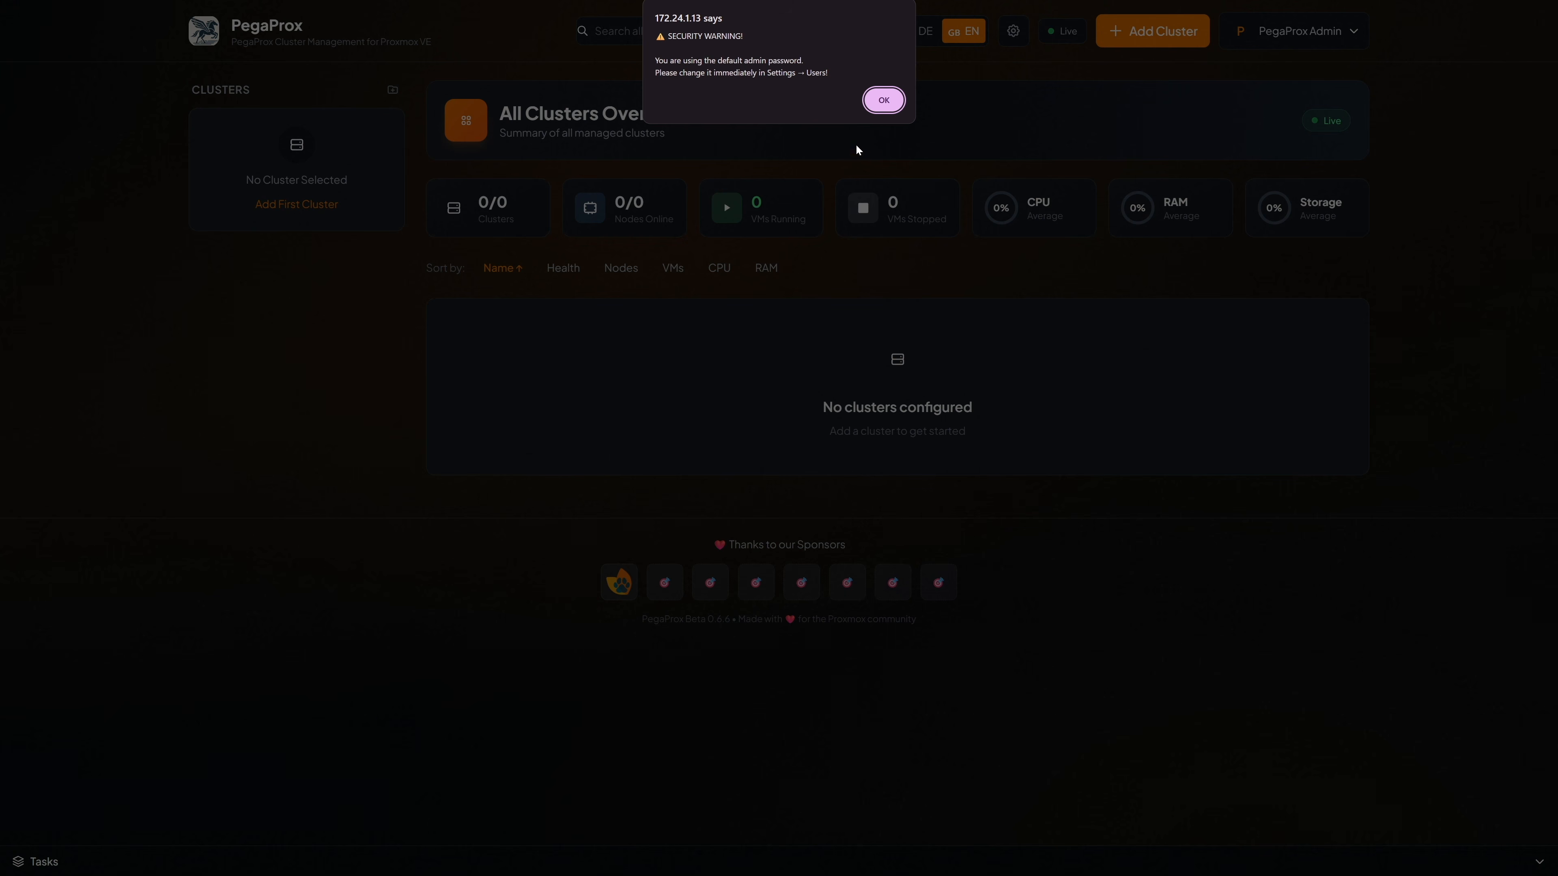
- Dismiss the default-password security warning and bring up the Add New Cluster form
{"action": "left_click", "coordinate": [878, 101]}
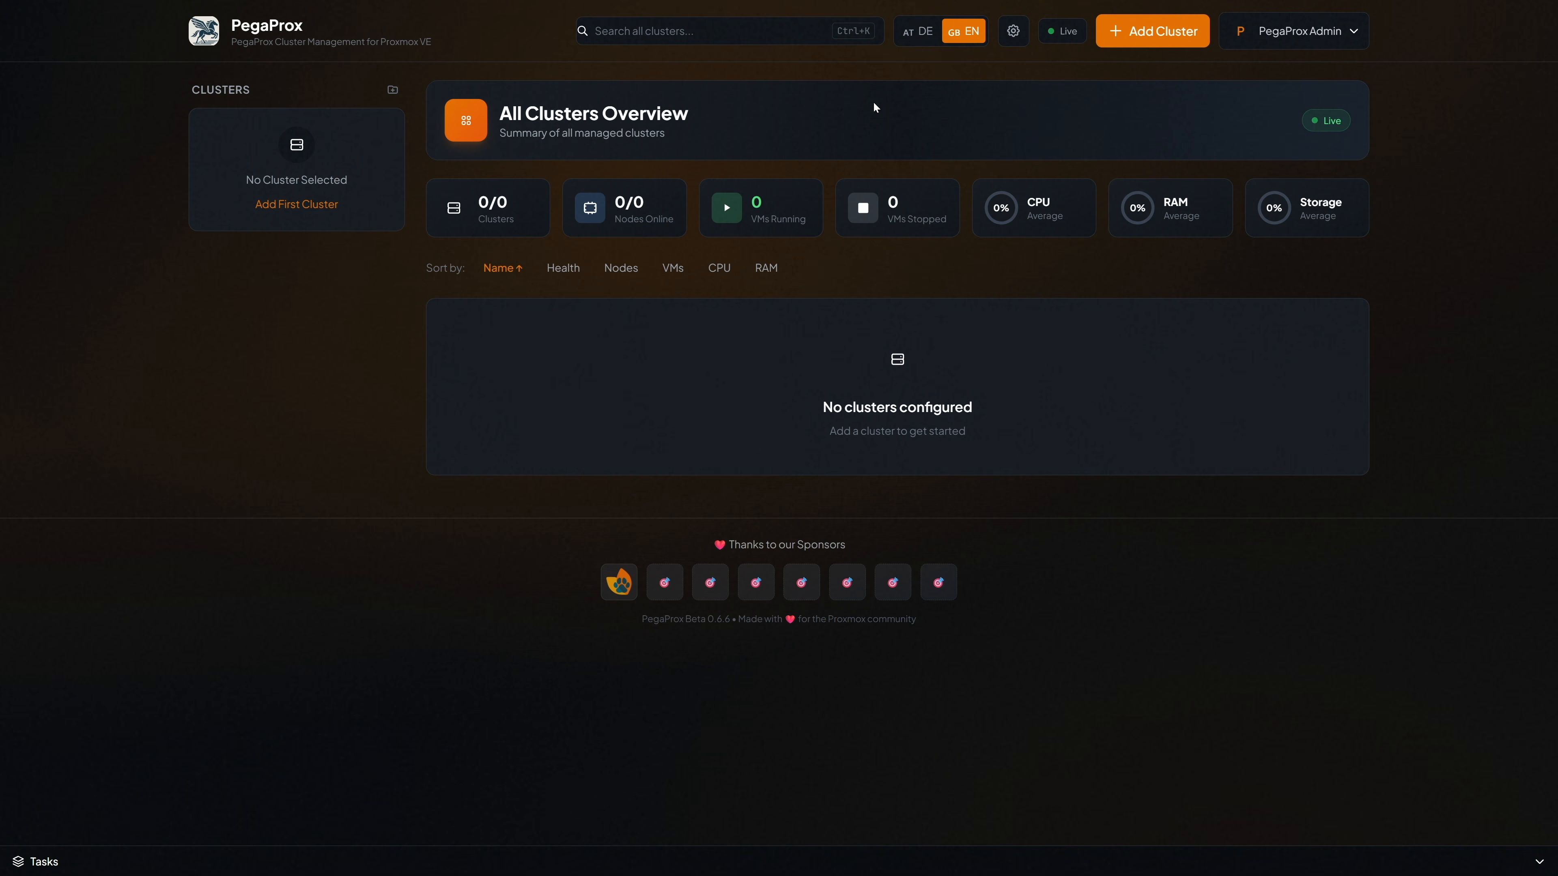
{"action": "left_click", "coordinate": [1136, 49]}
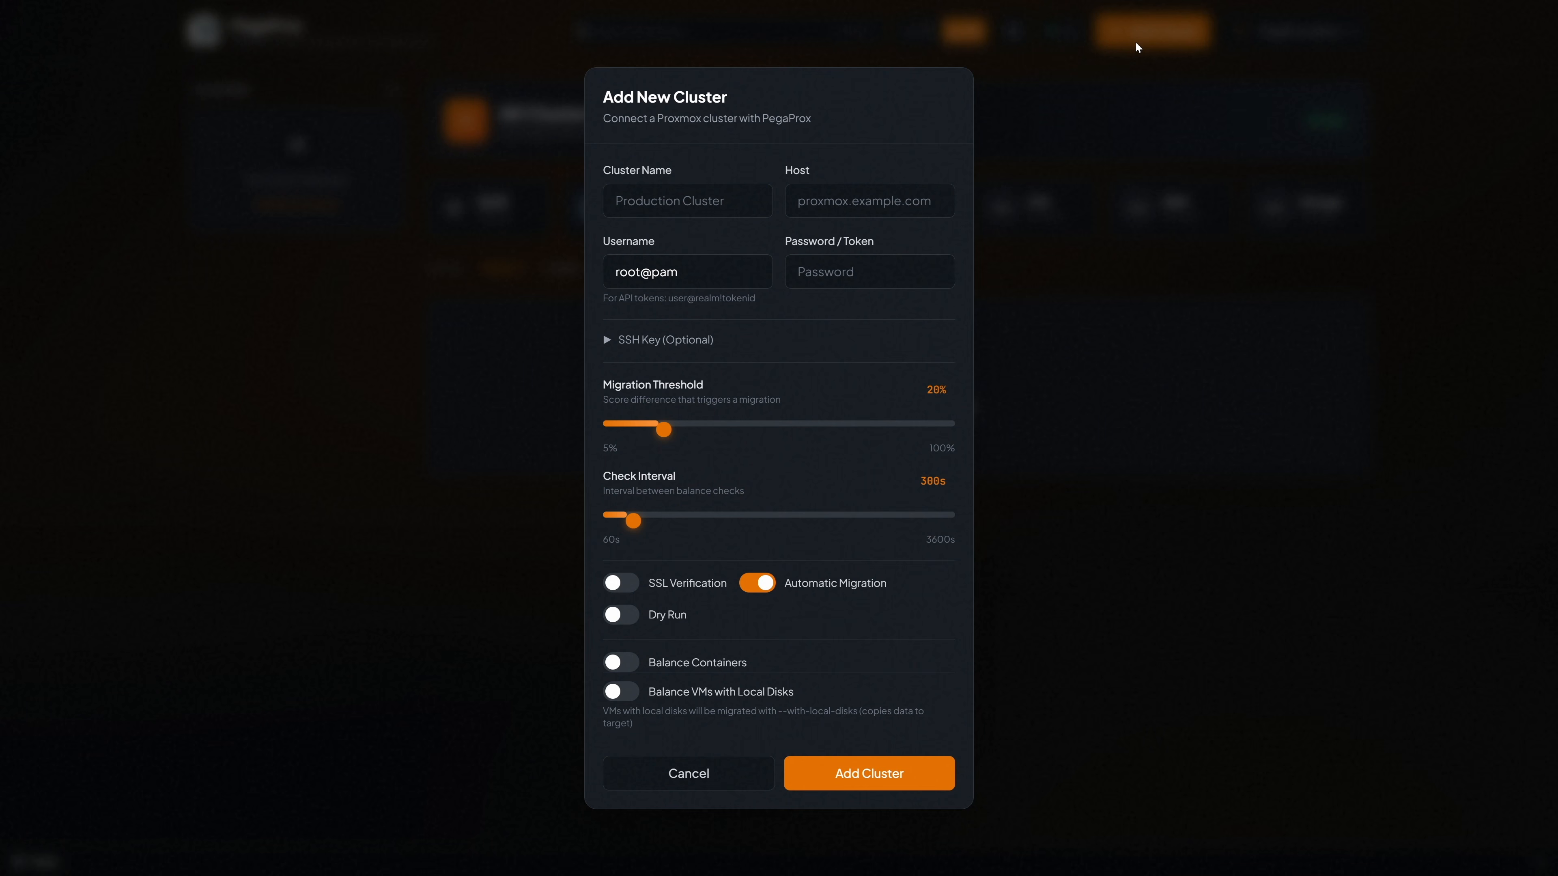
- Add cluster 2GT-PVE with host 2gt-pve.tracelength.home and the root account password
{"action": "left_click", "coordinate": [741, 205]}
{"action": "type", "text": "2GT"}
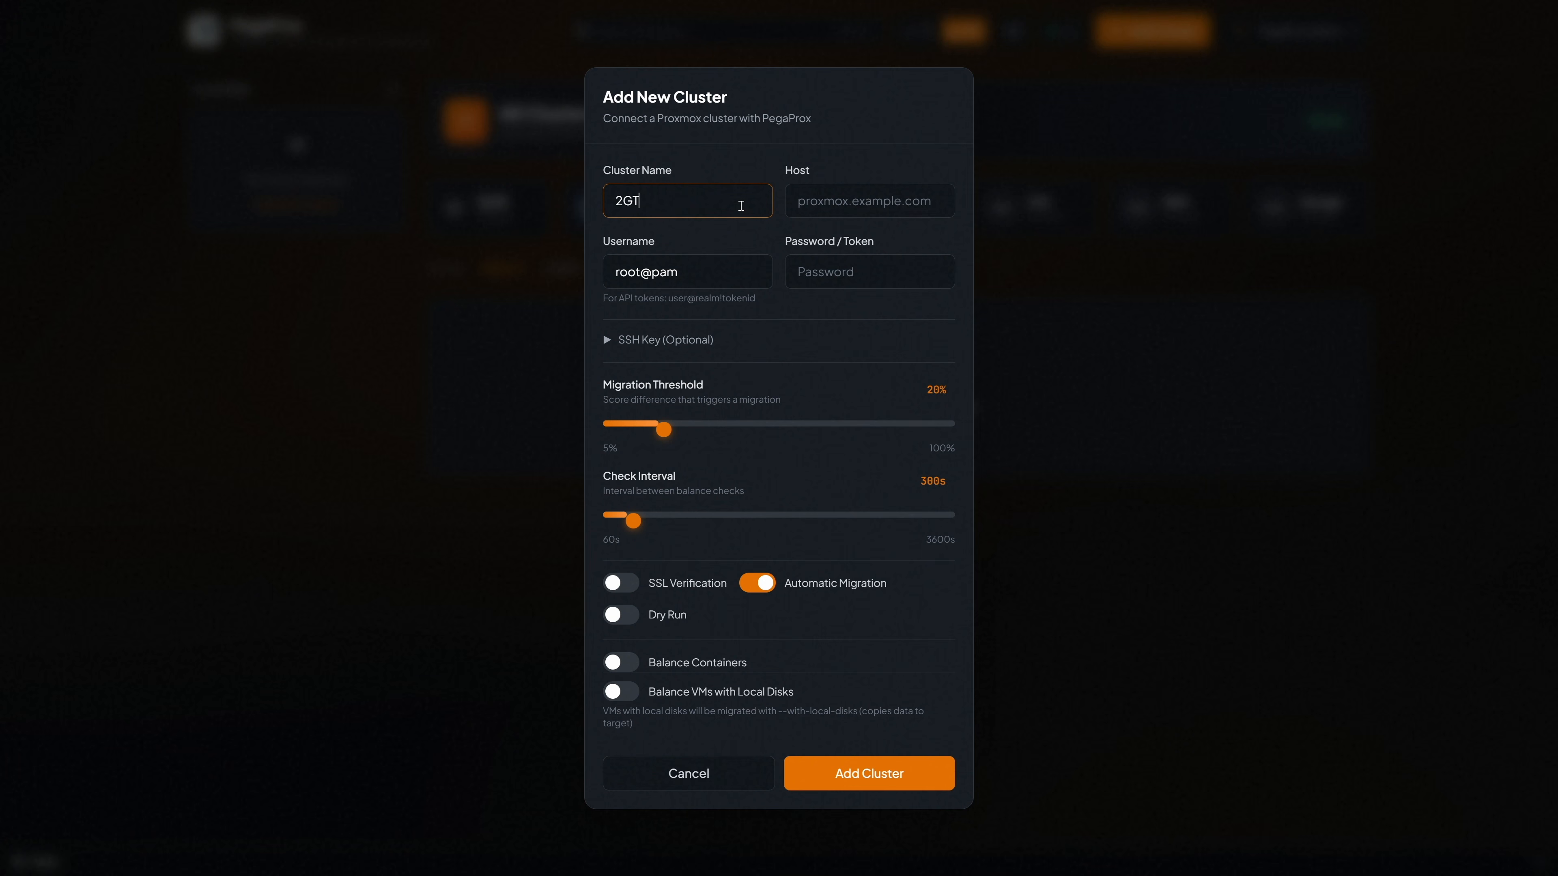
{"action": "type", "text": "-PVE"}
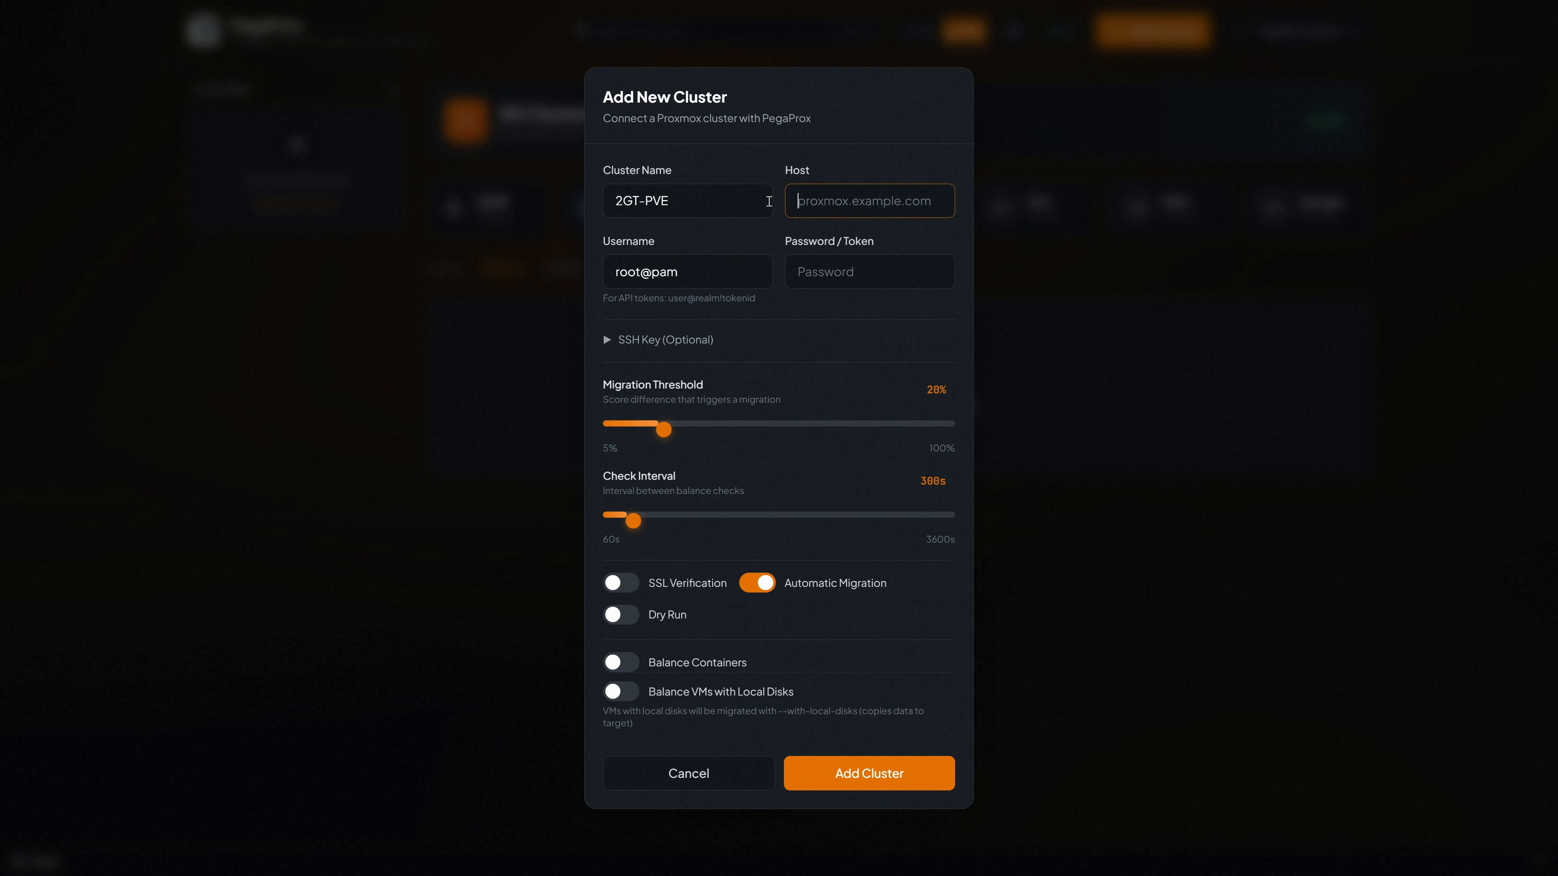
{"action": "type", "text": "2gt-pve.tracelength.home"}
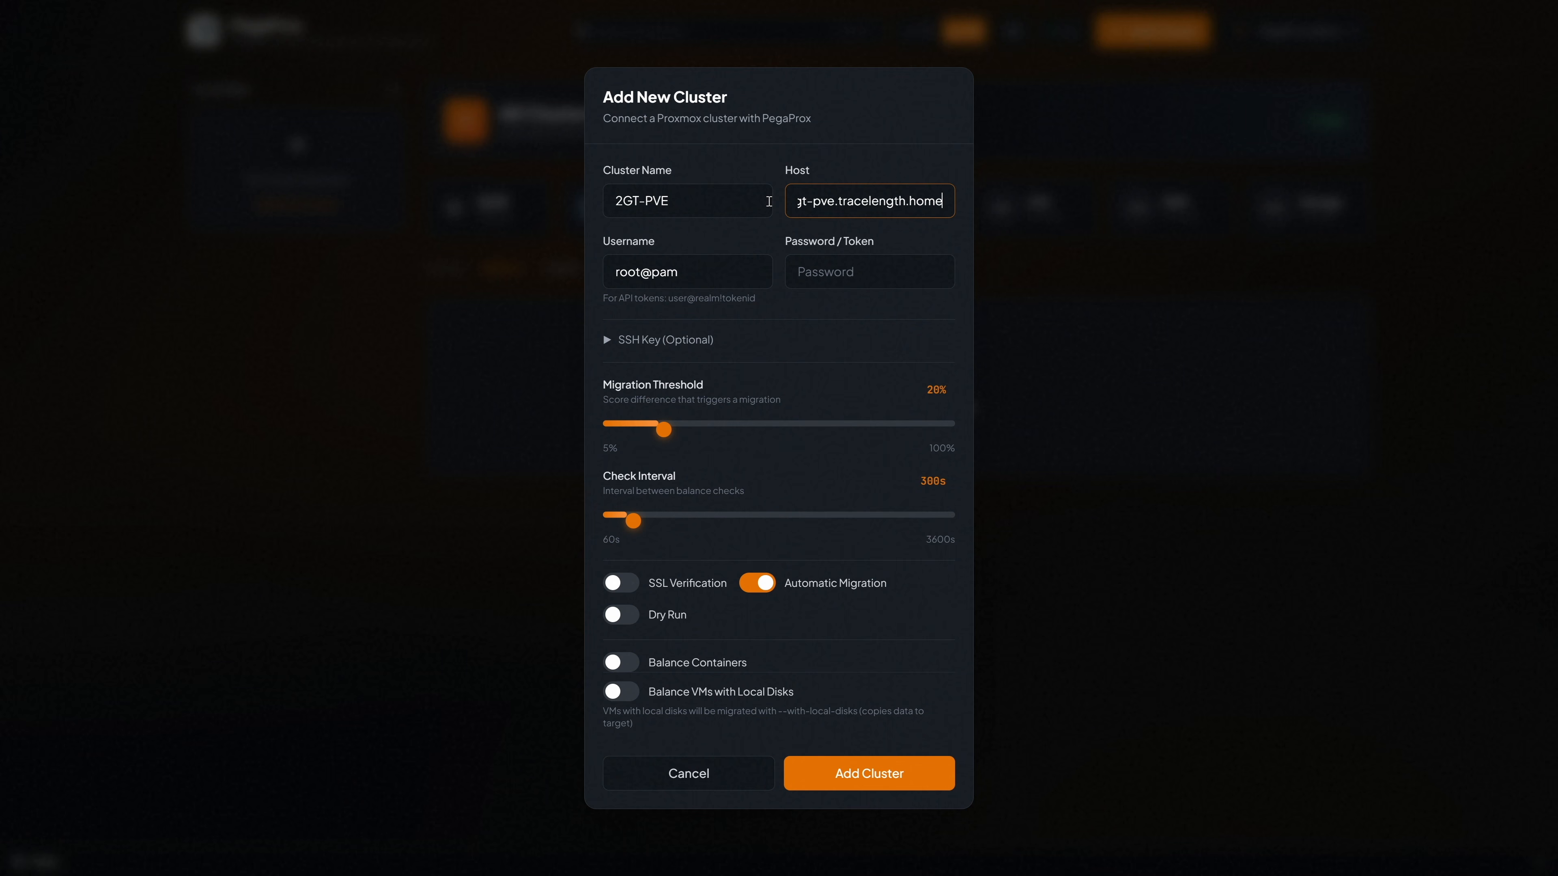
{"action": "left_click", "coordinate": [795, 268]}
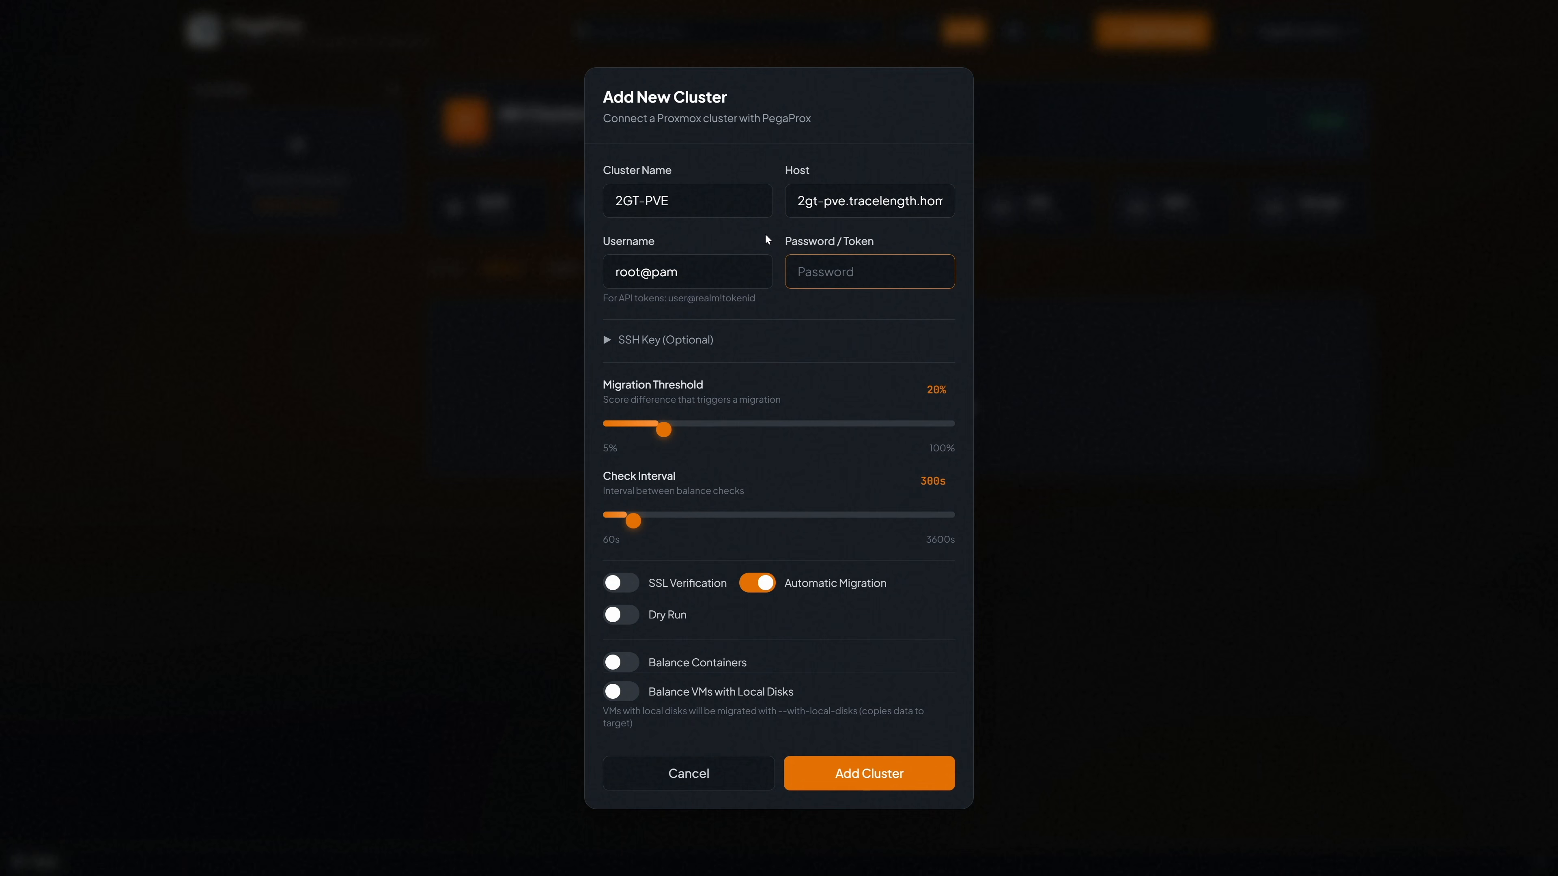
{"action": "type", "text": "********"}
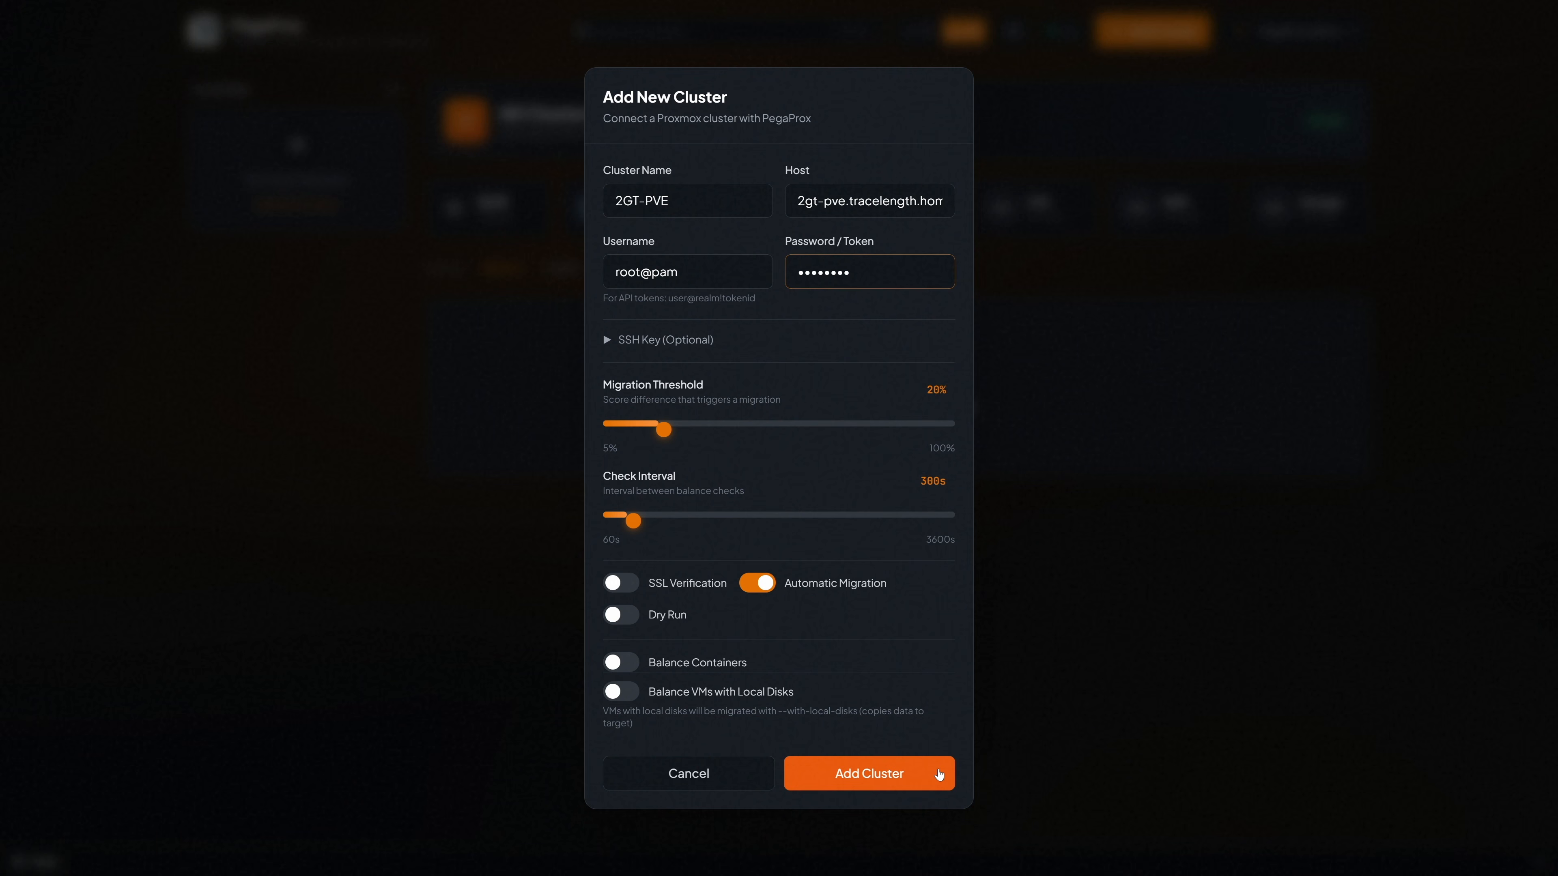
{"action": "left_click", "coordinate": [938, 774]}
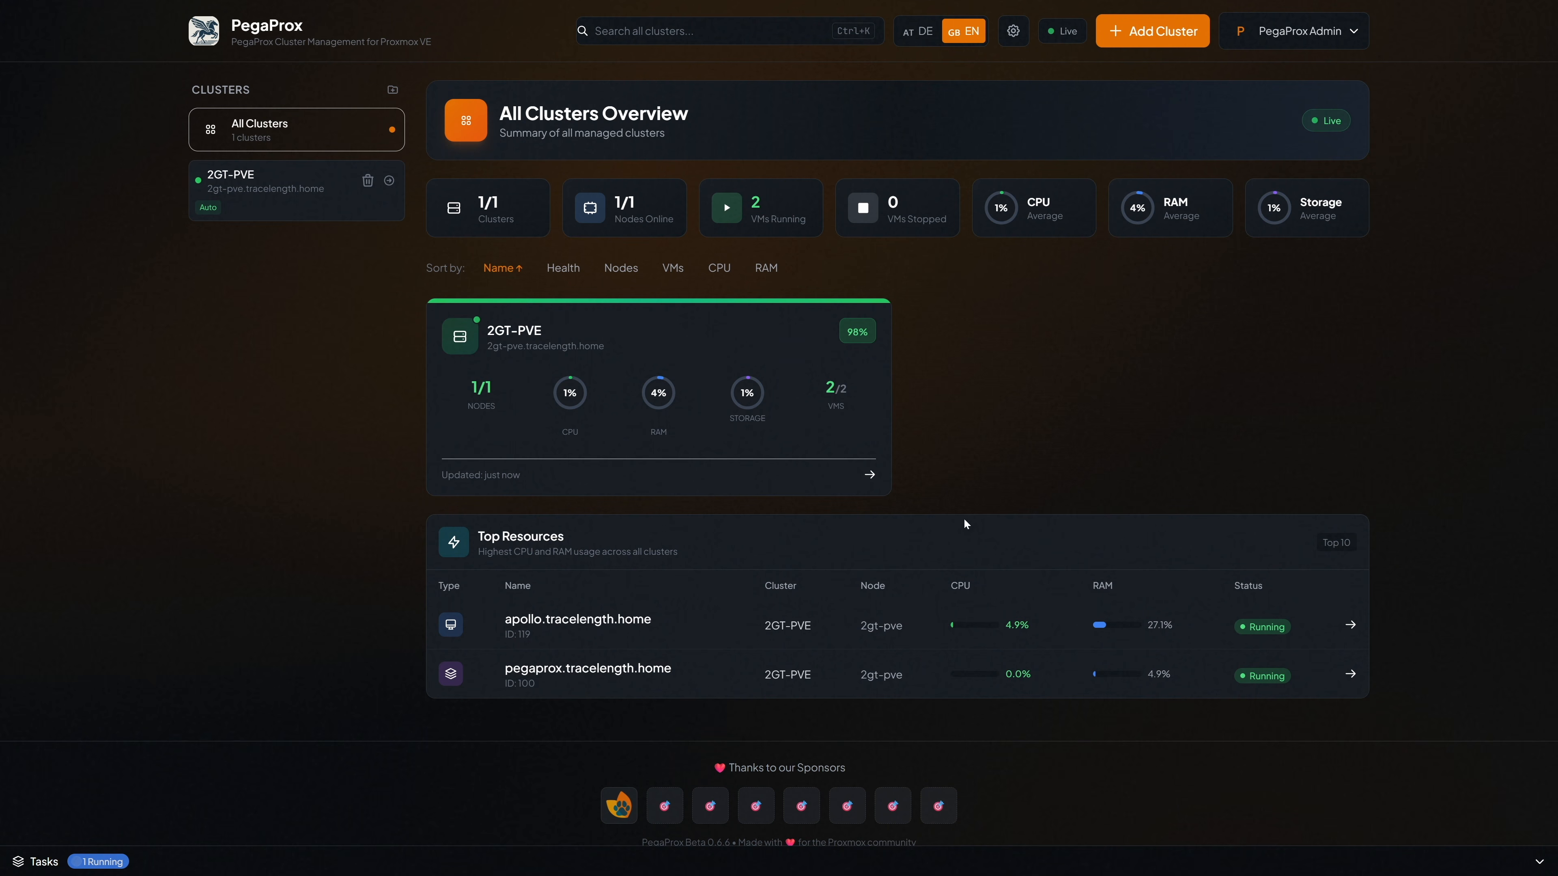
- Show the 2GT-PVE resources listing guests 100 (pegaprox) and 119 (apollo) running
{"action": "left_click", "coordinate": [333, 198]}
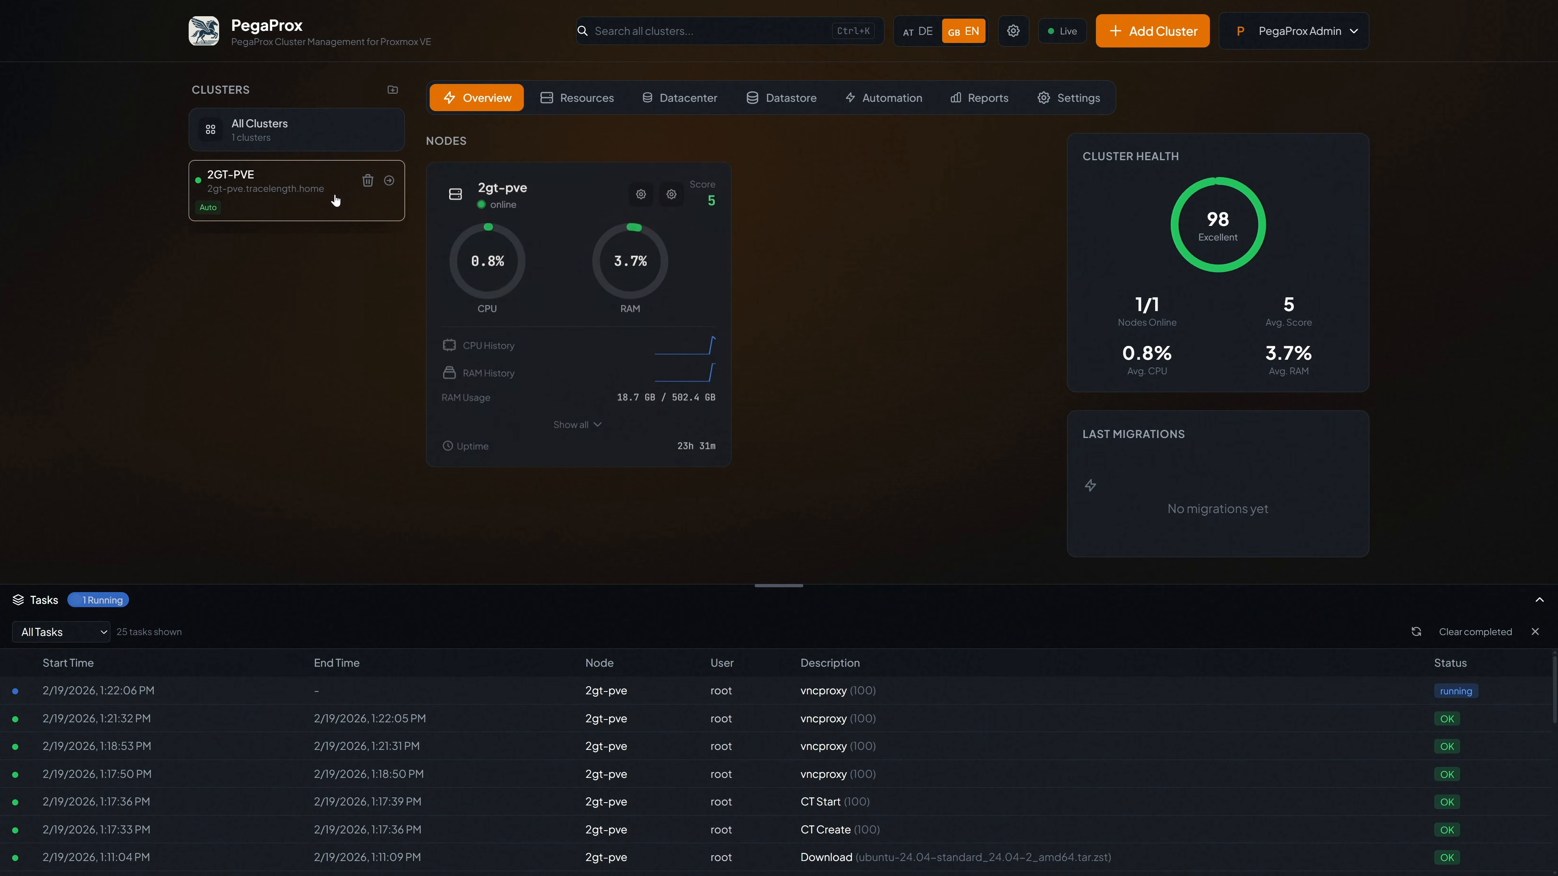
{"action": "left_click", "coordinate": [576, 423]}
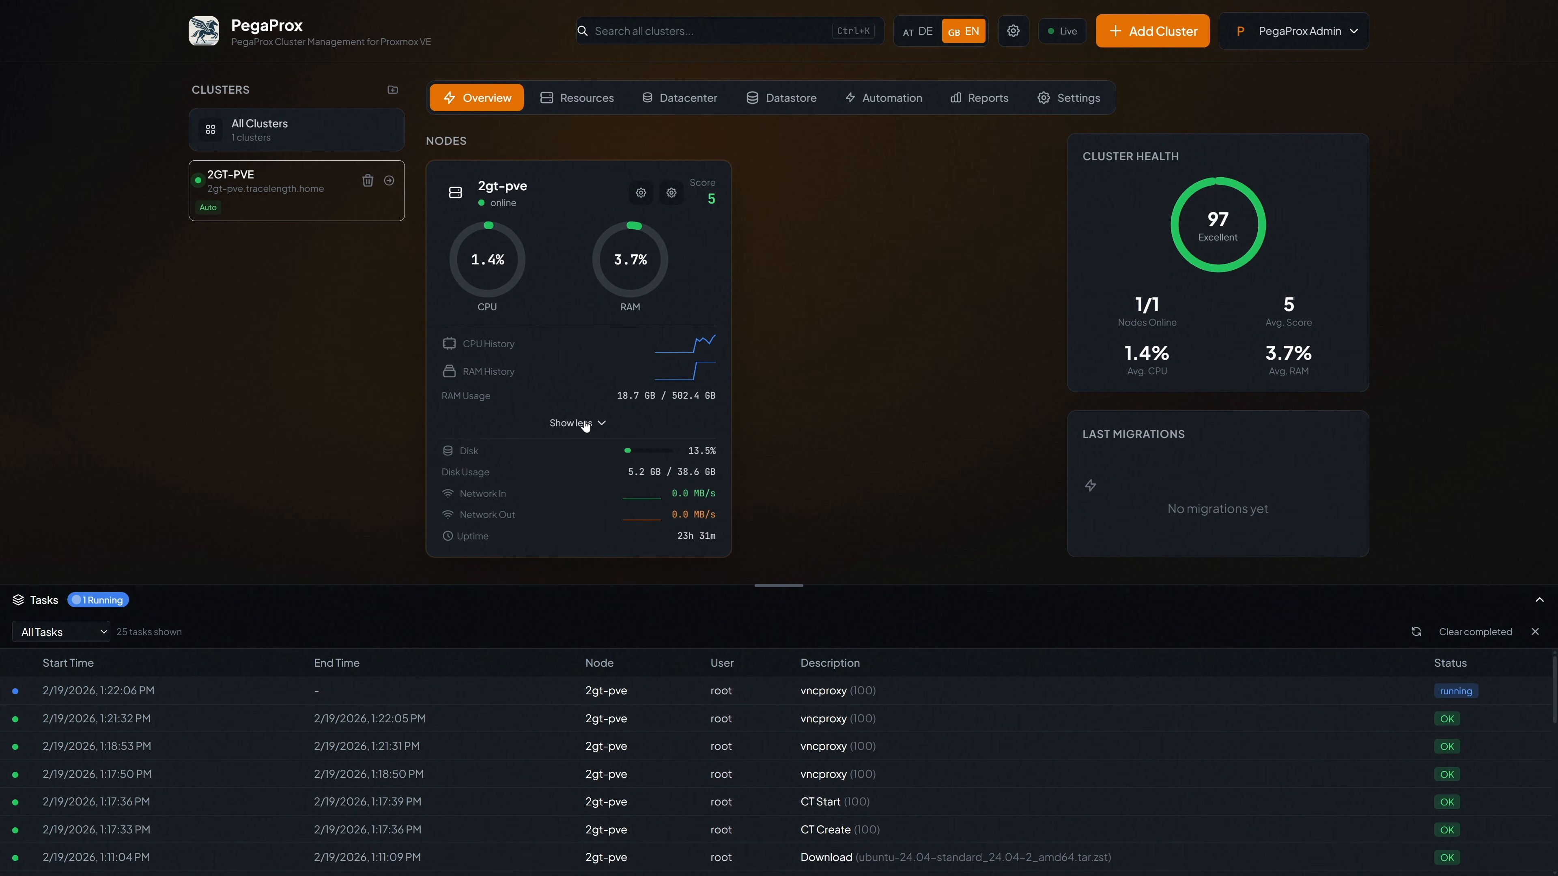
{"action": "left_click", "coordinate": [581, 100]}
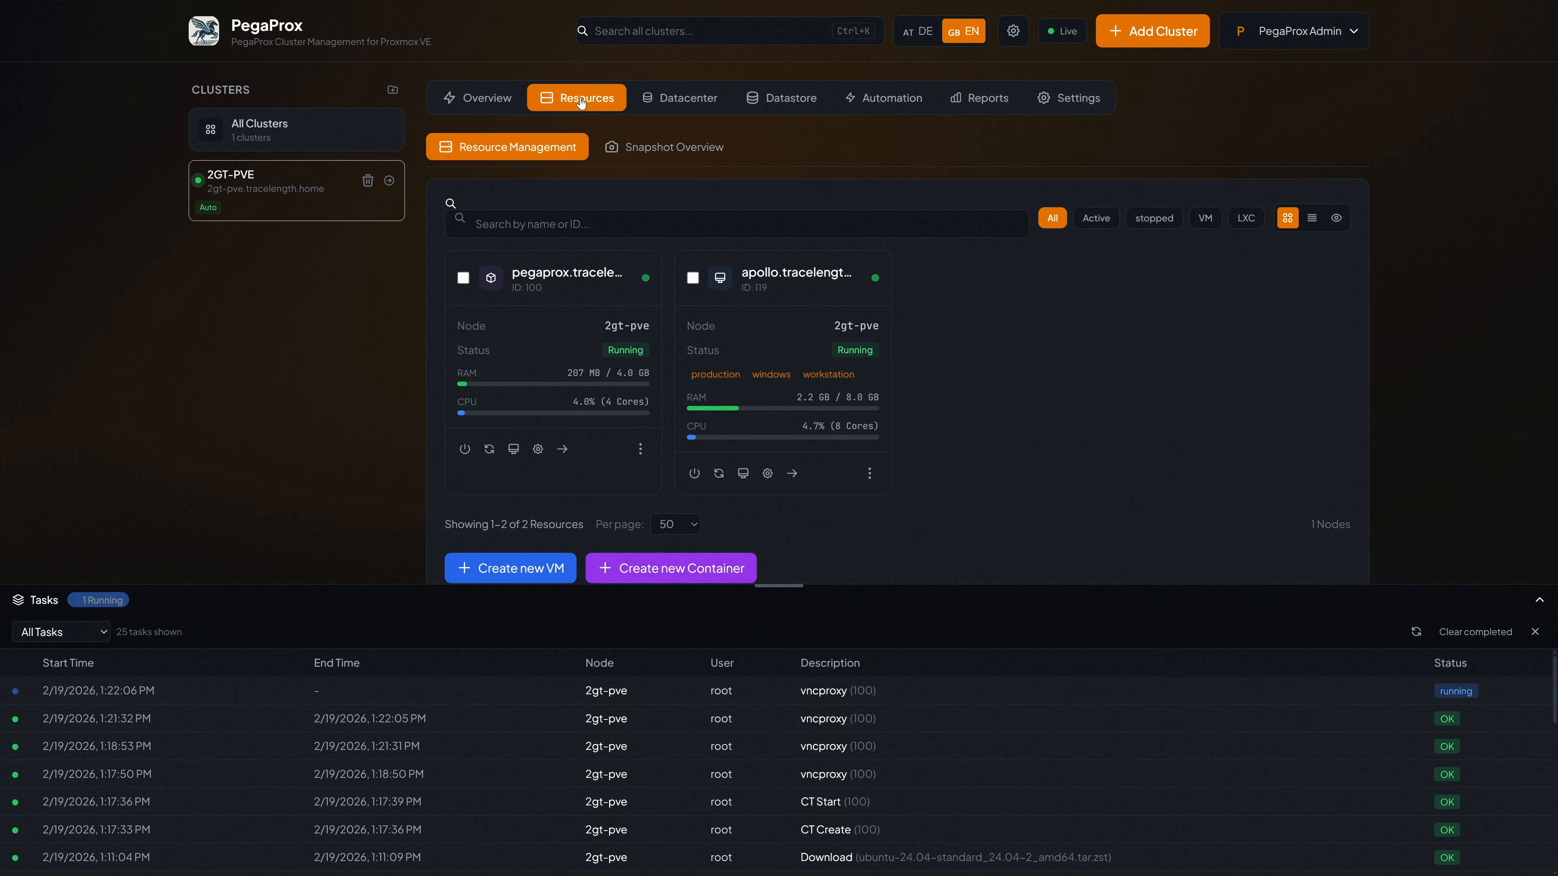